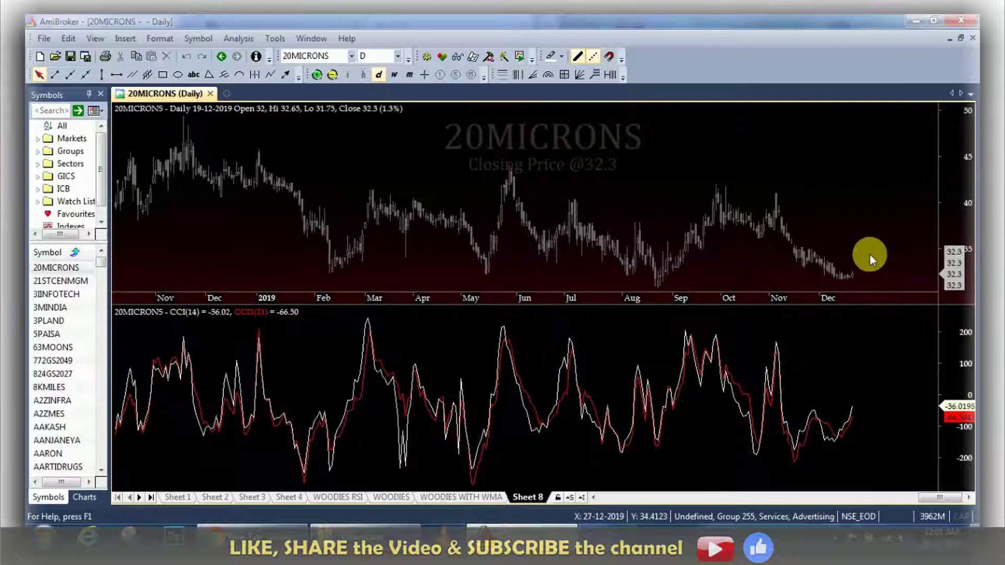
Step: In Chrome, search Google for 'nseindia bhavcopy' using the address-bar autocomplete
{"action": "mouse_move", "coordinate": [872, 256]}
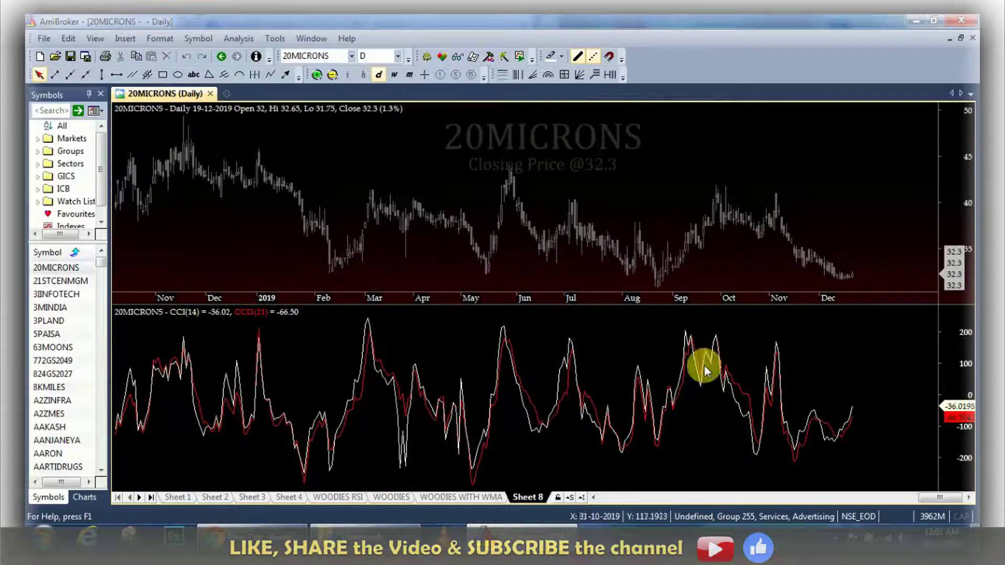
{"action": "left_click", "coordinate": [298, 535]}
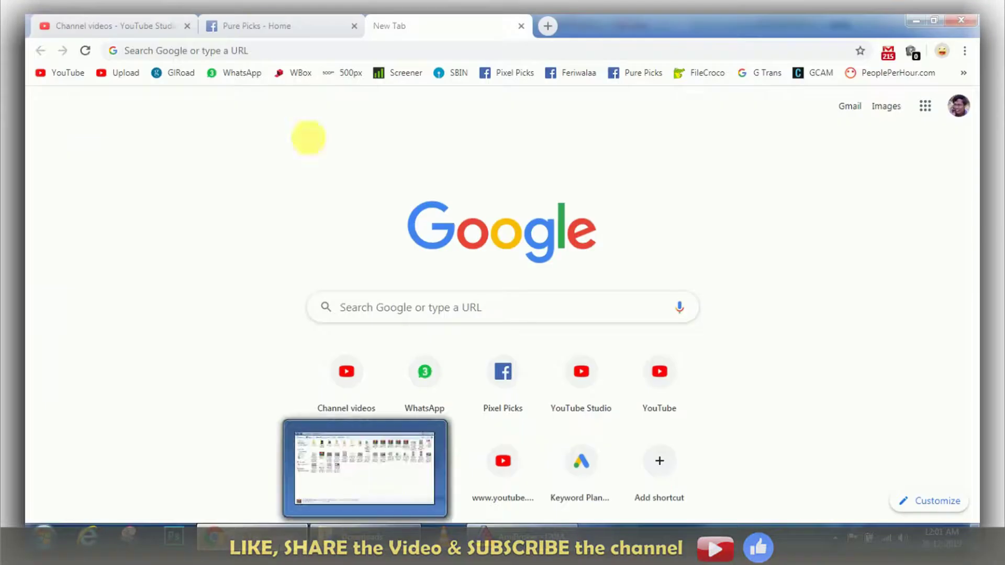
{"action": "left_click", "coordinate": [285, 53]}
{"action": "type", "text": "nseindia bhavcopy"}
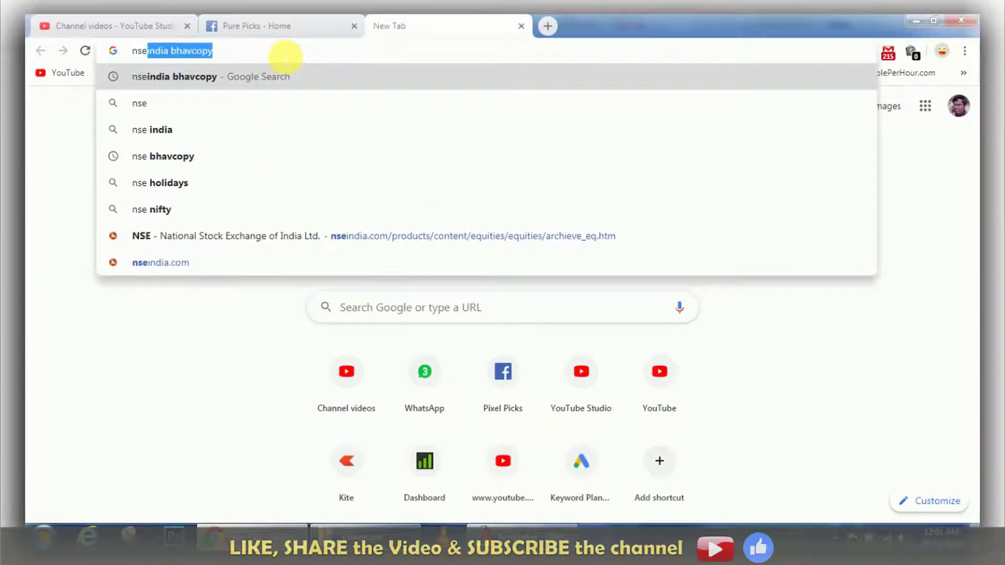
{"action": "key", "text": "Right"}
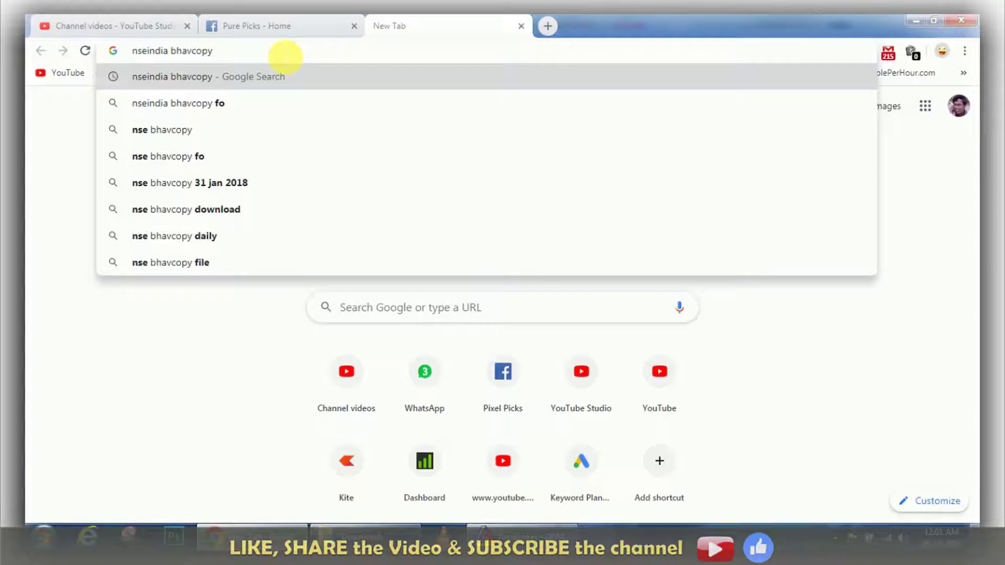
{"action": "key", "text": "Return"}
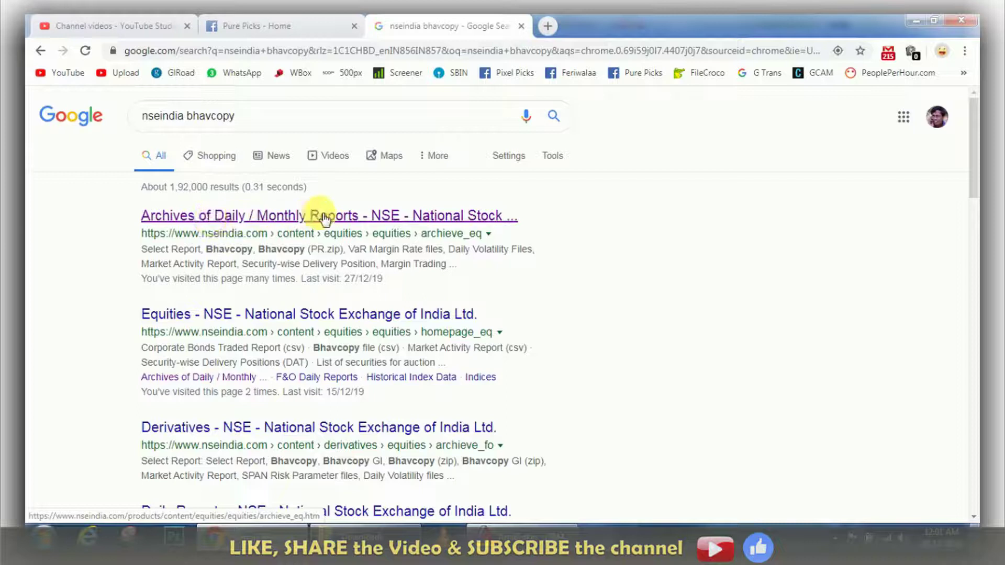
Step: Open the NSE Archives of Daily / Monthly Reports result, then go to the NSE home page
{"action": "left_click", "coordinate": [397, 217]}
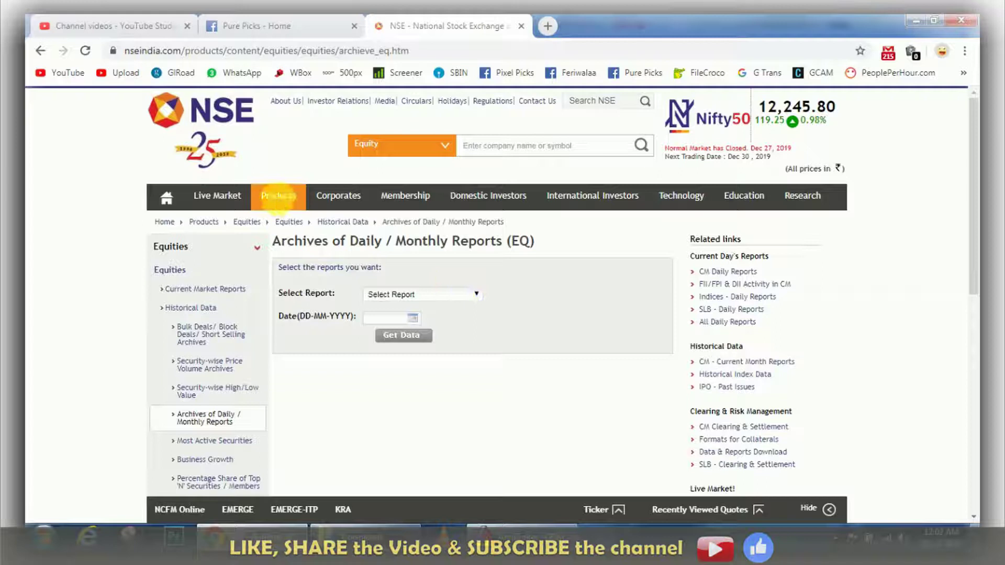
{"action": "mouse_move", "coordinate": [282, 202]}
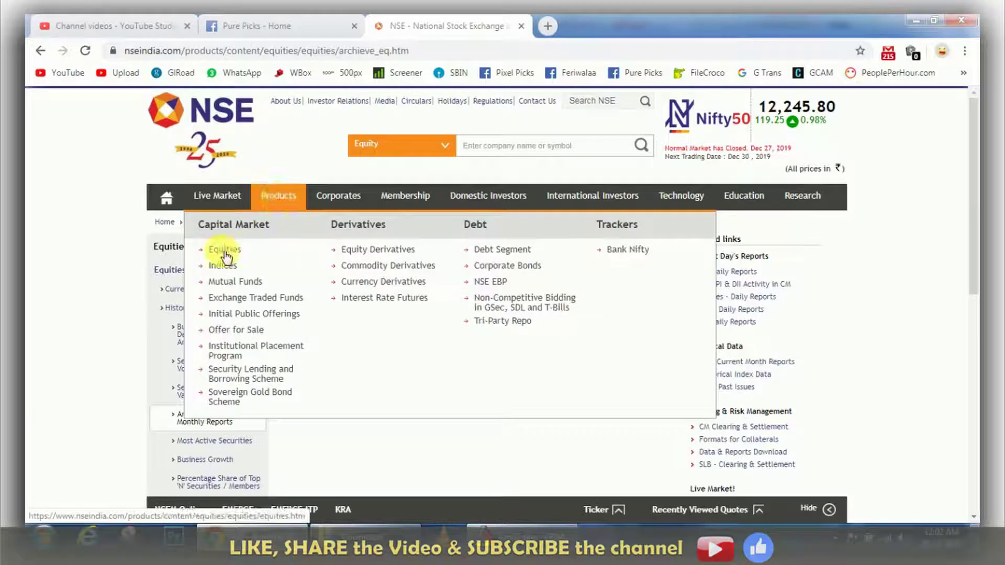
{"action": "left_click", "coordinate": [240, 116]}
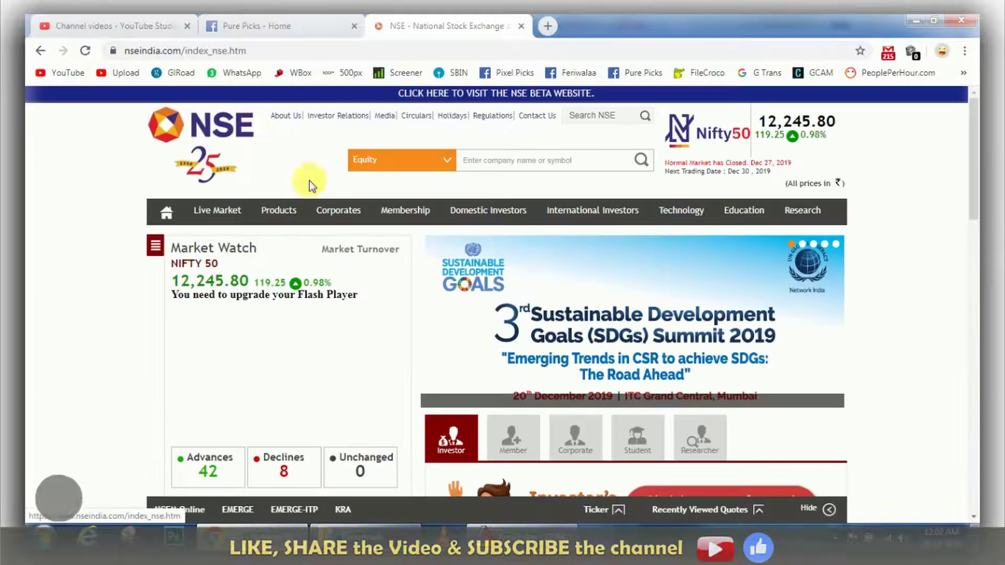
Step: From Products > Equities, expand Historical Data and open the Monthly Reports page
{"action": "mouse_move", "coordinate": [264, 224]}
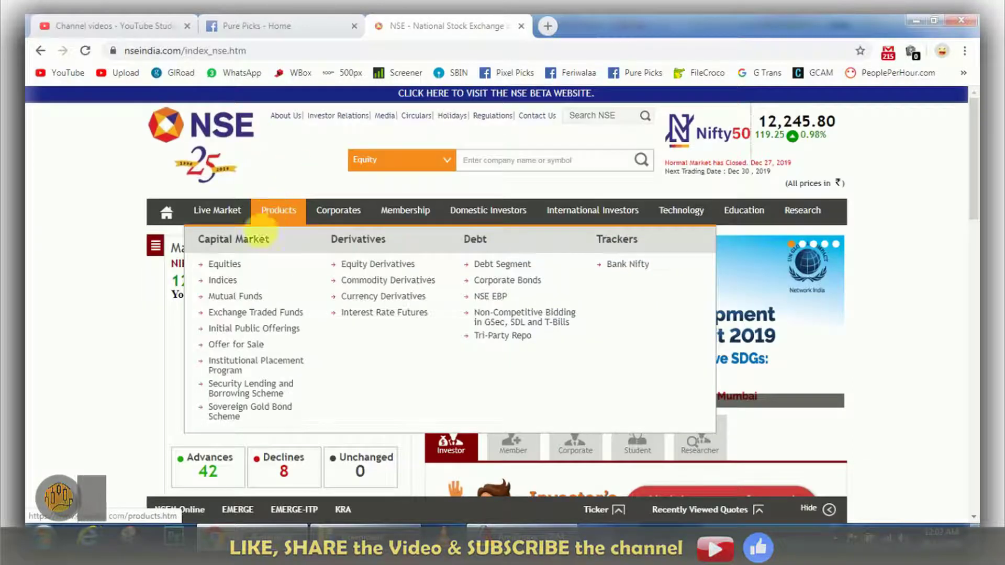
{"action": "left_click", "coordinate": [222, 266]}
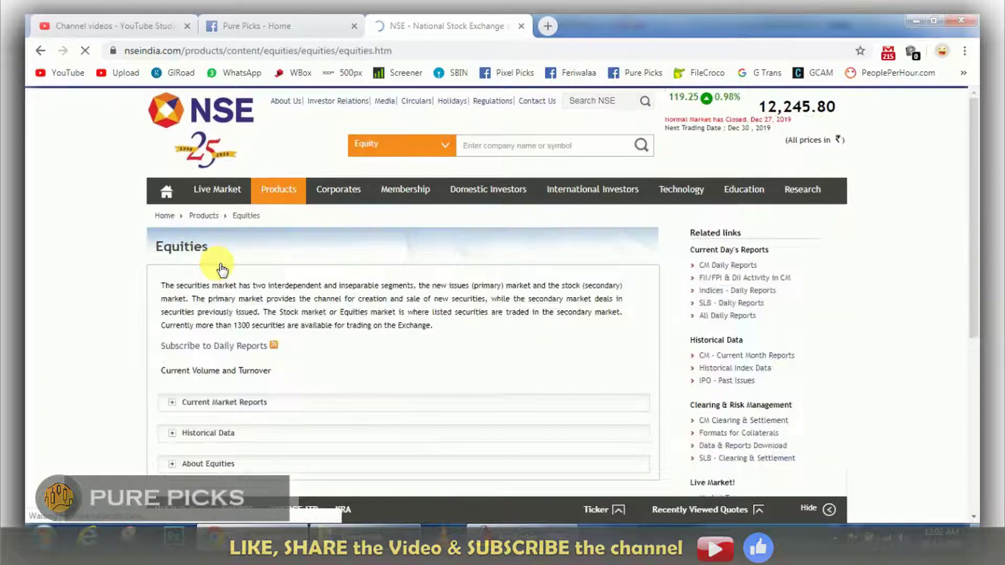
{"action": "scroll", "coordinate": [396, 266], "scroll_direction": "down", "scroll_amount": 3}
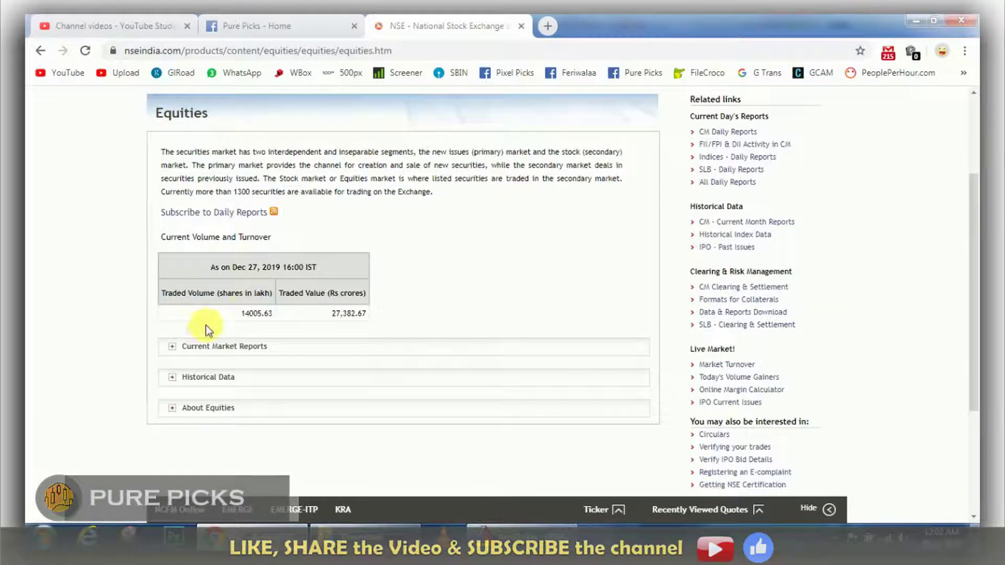
{"action": "left_click", "coordinate": [173, 379]}
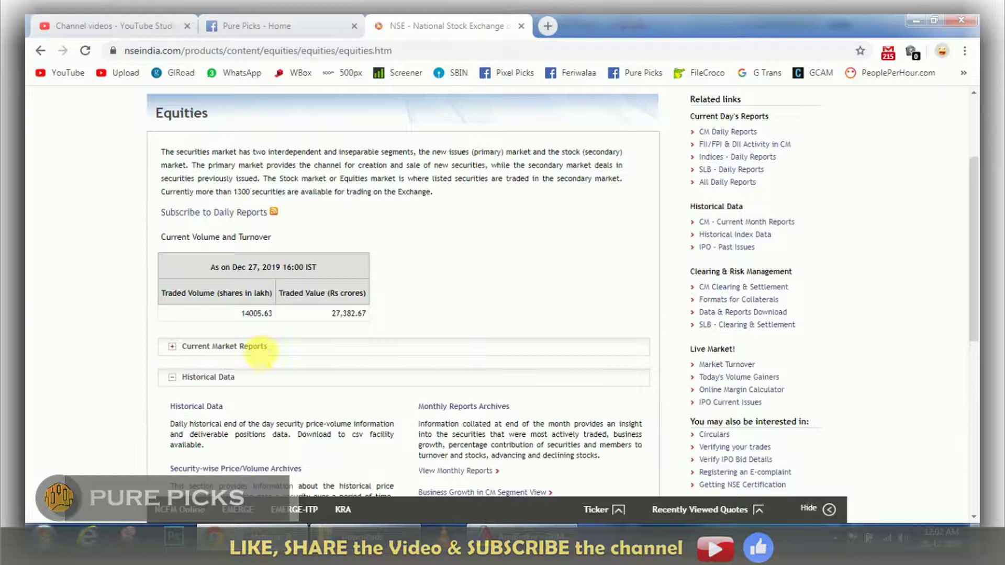
{"action": "scroll", "coordinate": [265, 343], "scroll_direction": "down", "scroll_amount": 2}
{"action": "scroll", "coordinate": [211, 324], "scroll_direction": "down", "scroll_amount": 2}
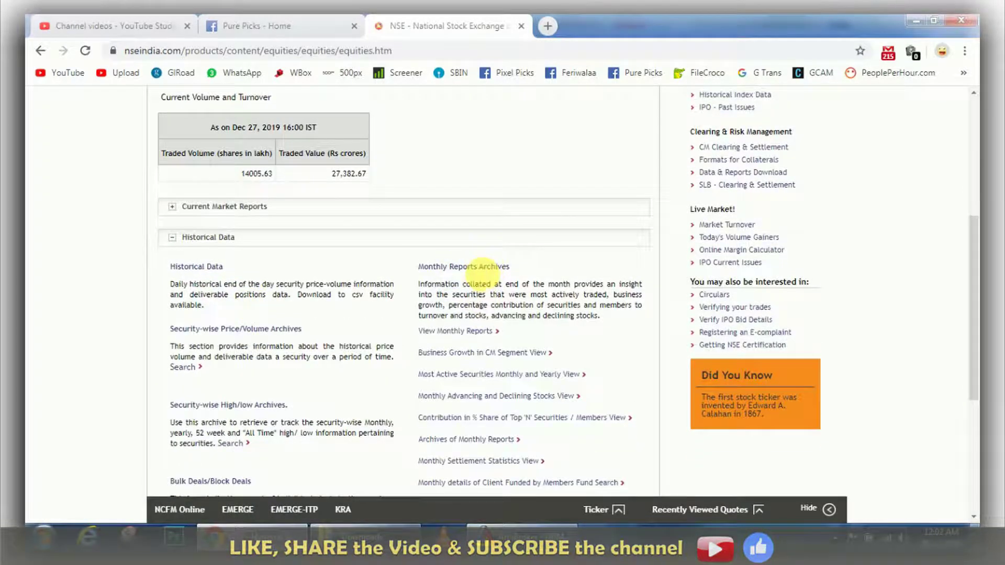
{"action": "scroll", "coordinate": [479, 277], "scroll_direction": "down", "scroll_amount": 2}
{"action": "left_click", "coordinate": [477, 264]}
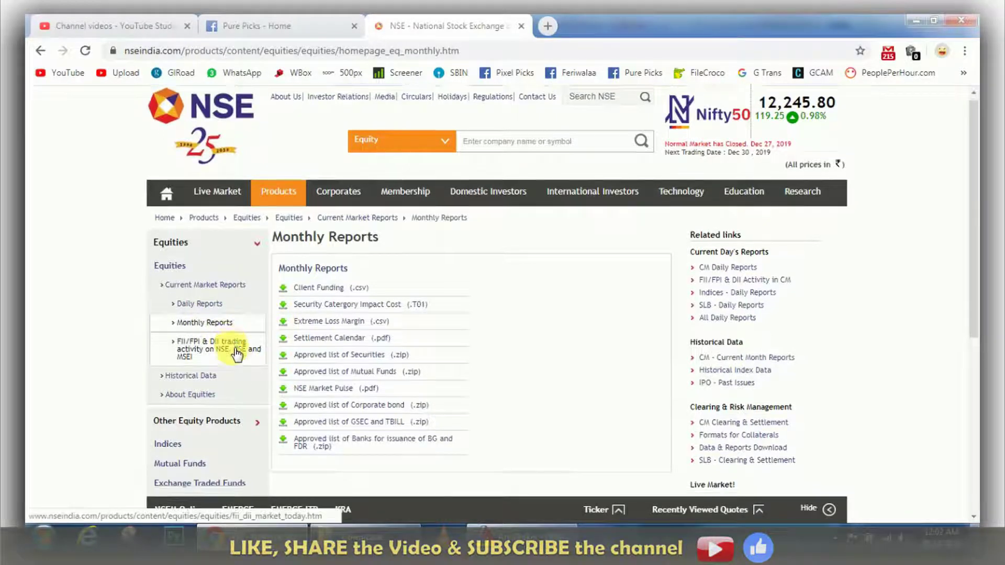
Step: Return to the Equities page, expand Current Market Reports, then go back to the NSE home page
{"action": "scroll", "coordinate": [237, 355], "scroll_direction": "down", "scroll_amount": 4}
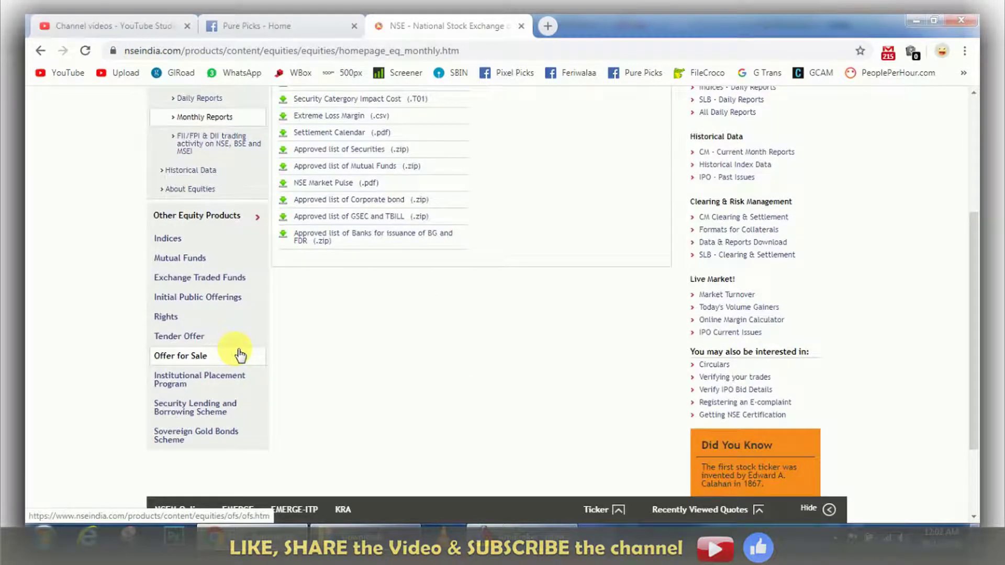
{"action": "scroll", "coordinate": [237, 355], "scroll_direction": "up", "scroll_amount": 4}
{"action": "mouse_move", "coordinate": [301, 196]}
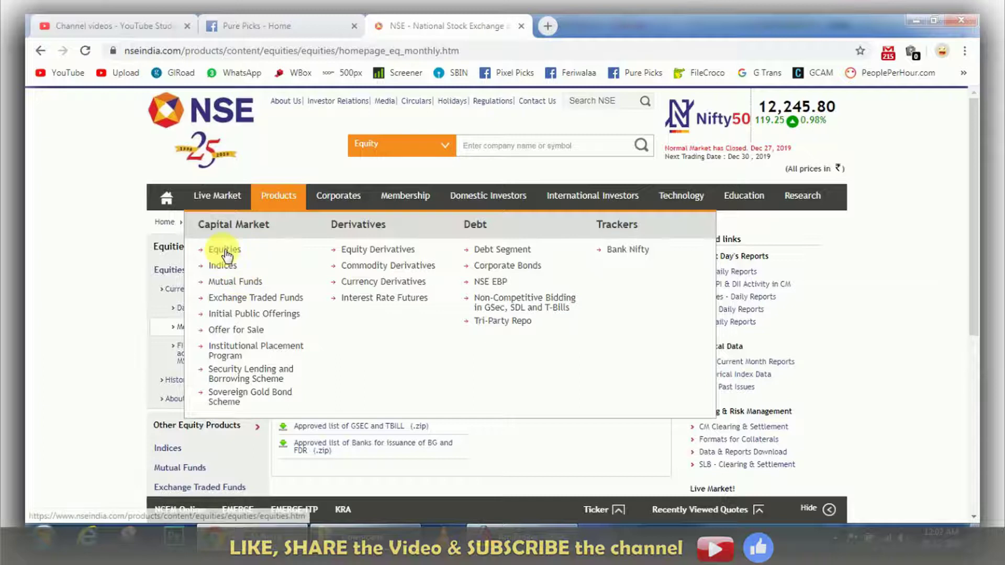
{"action": "left_click", "coordinate": [42, 51]}
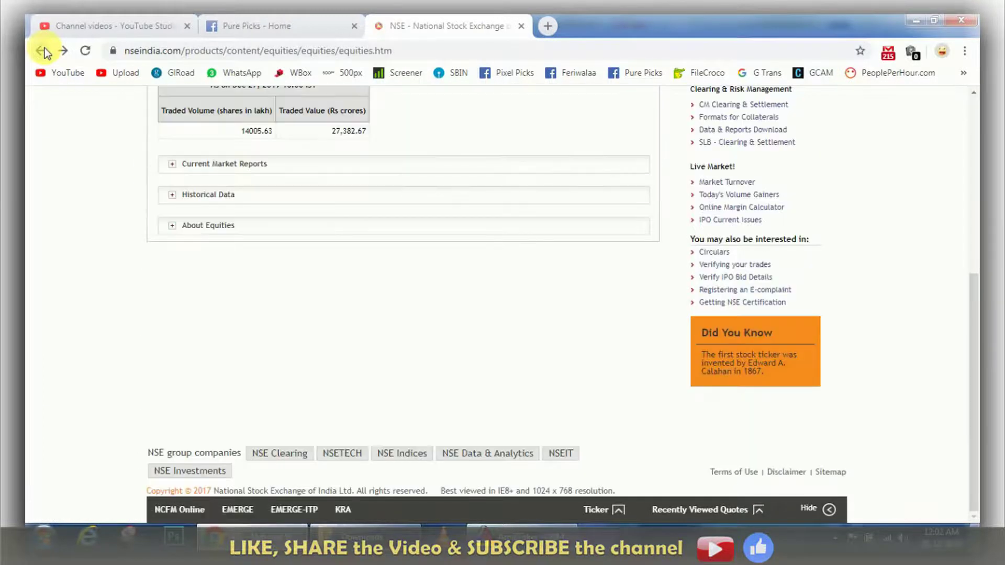
{"action": "left_click", "coordinate": [178, 167]}
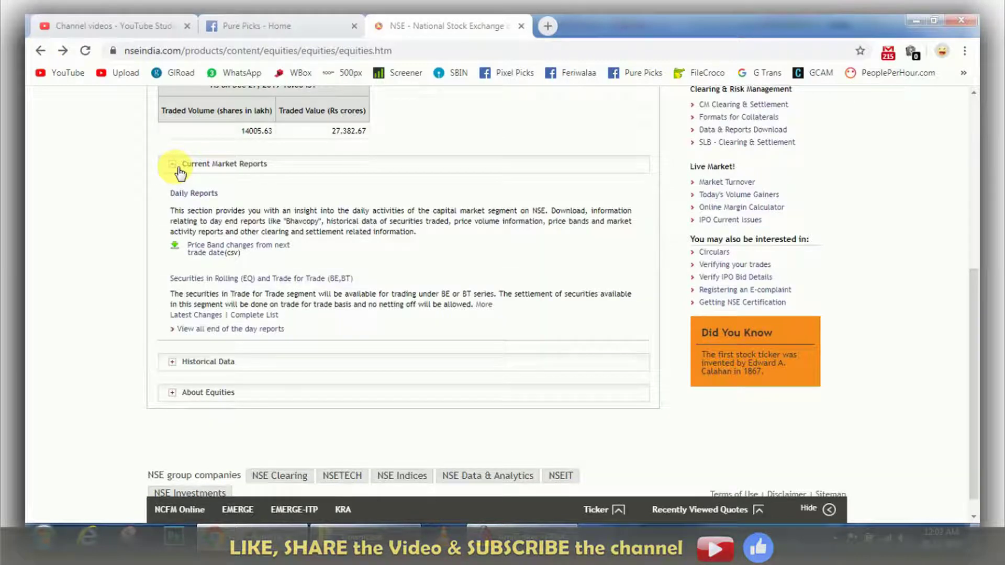
{"action": "left_click", "coordinate": [40, 51]}
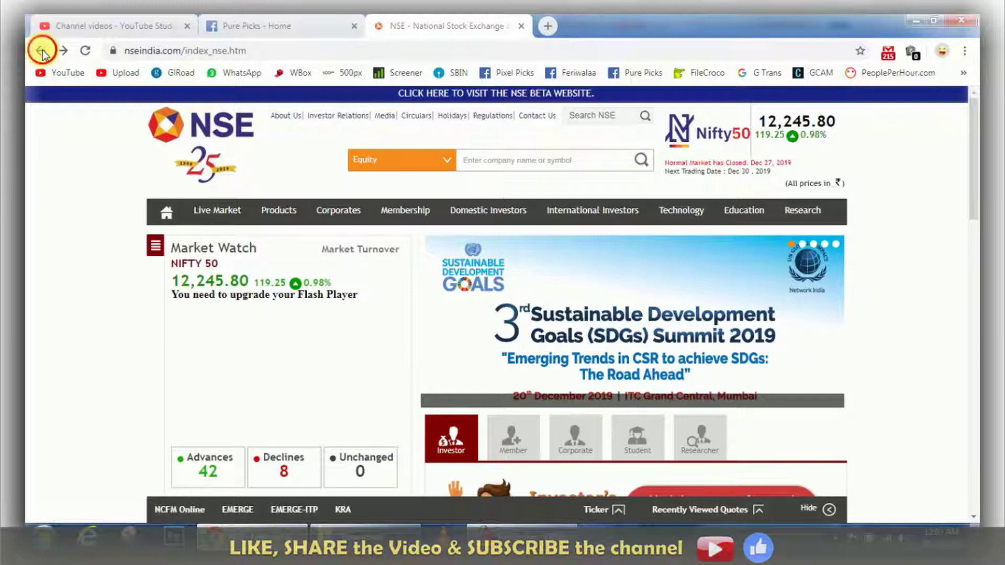
Step: On the Archives page, fetch the Bhavcopy report for 27-12-2019 and download cm27DEC2019bhav.csv.zip
{"action": "left_click", "coordinate": [42, 51]}
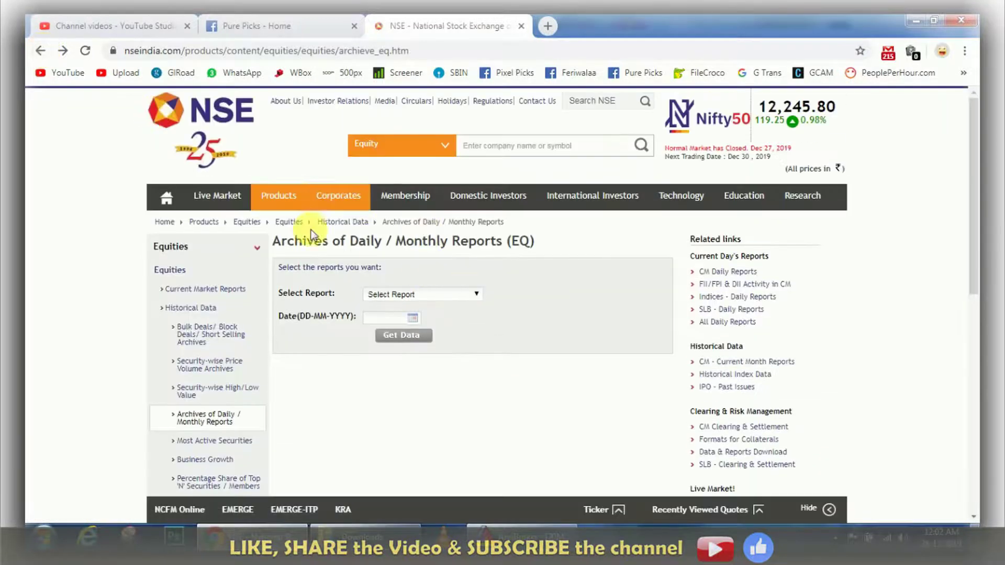
{"action": "mouse_move", "coordinate": [335, 196]}
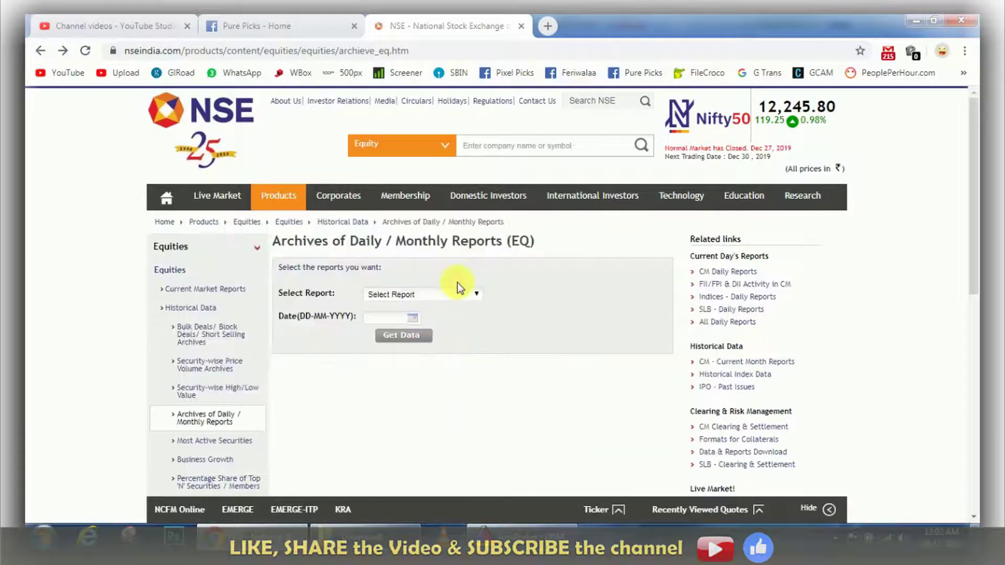
{"action": "left_click", "coordinate": [459, 296]}
{"action": "left_click", "coordinate": [450, 295]}
{"action": "left_click", "coordinate": [421, 299]}
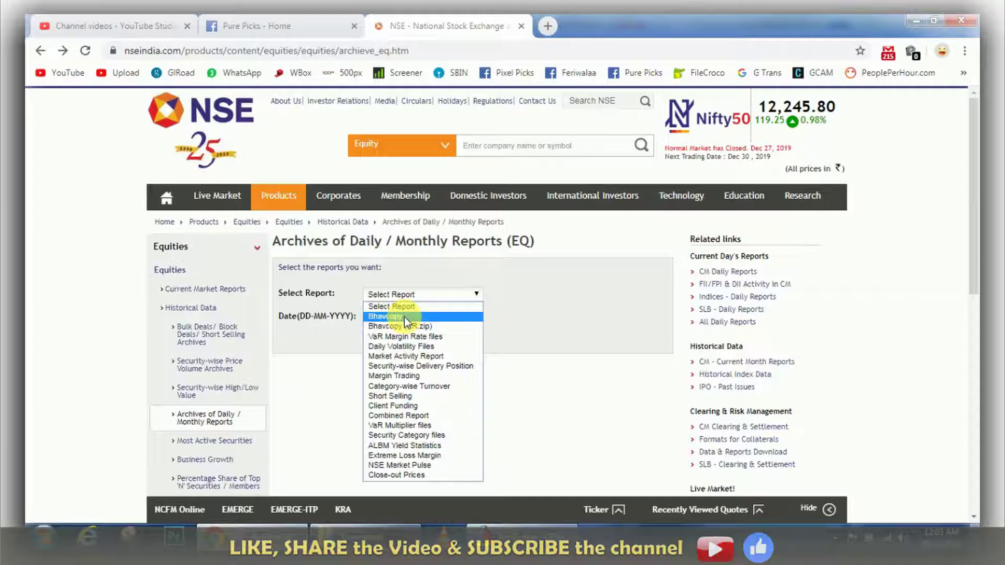
{"action": "left_click", "coordinate": [404, 316]}
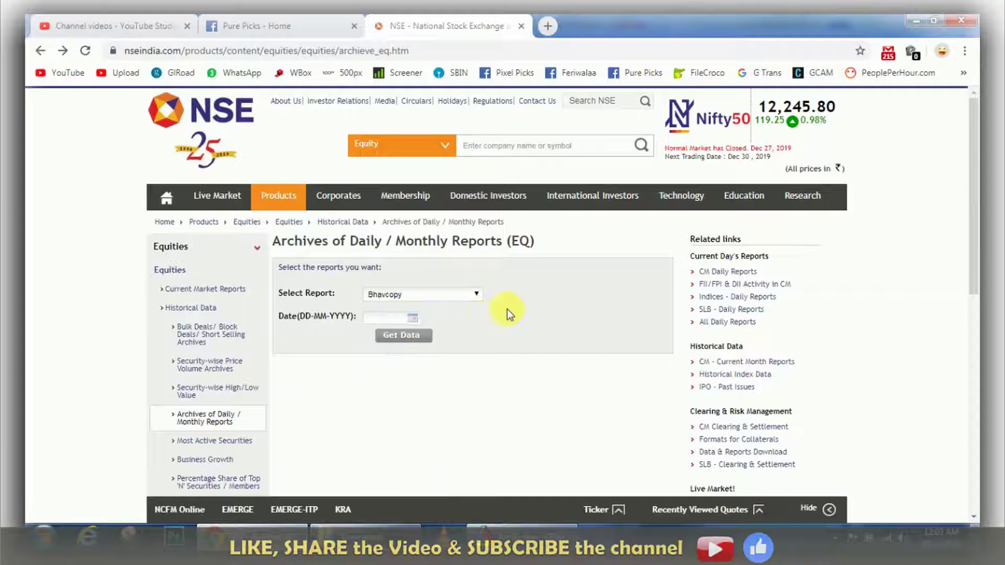
{"action": "left_click", "coordinate": [413, 320]}
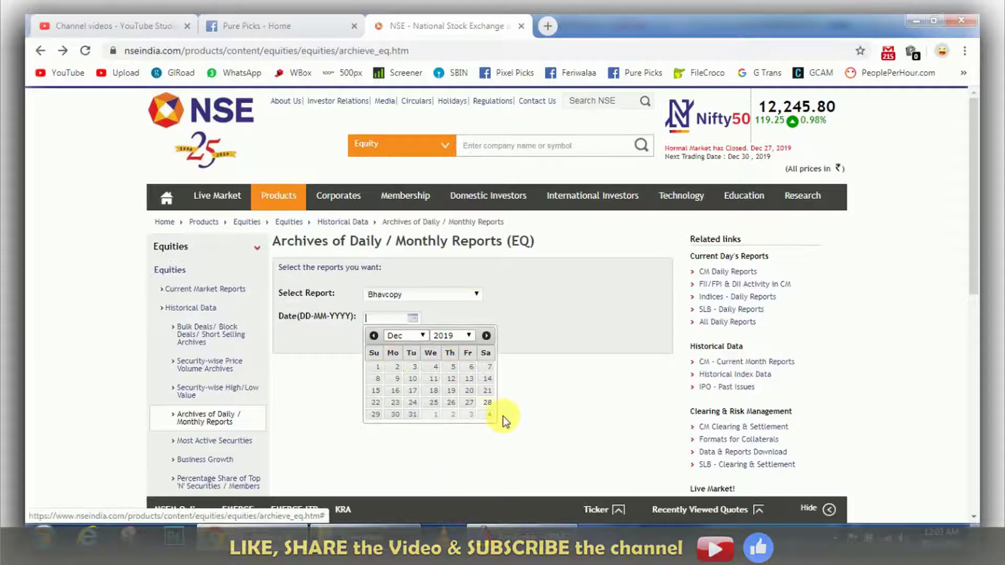
{"action": "left_click", "coordinate": [470, 405]}
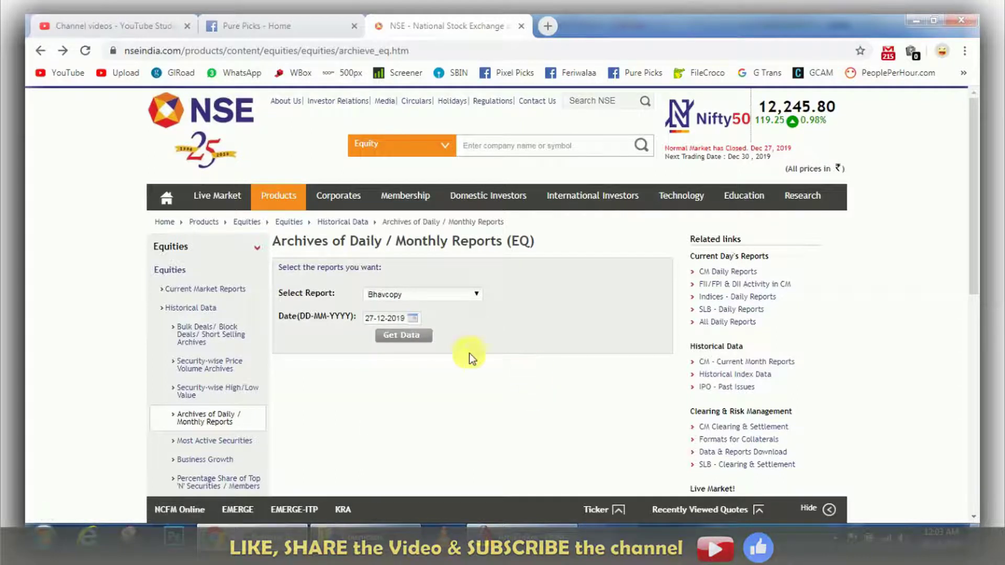
{"action": "left_click", "coordinate": [380, 338]}
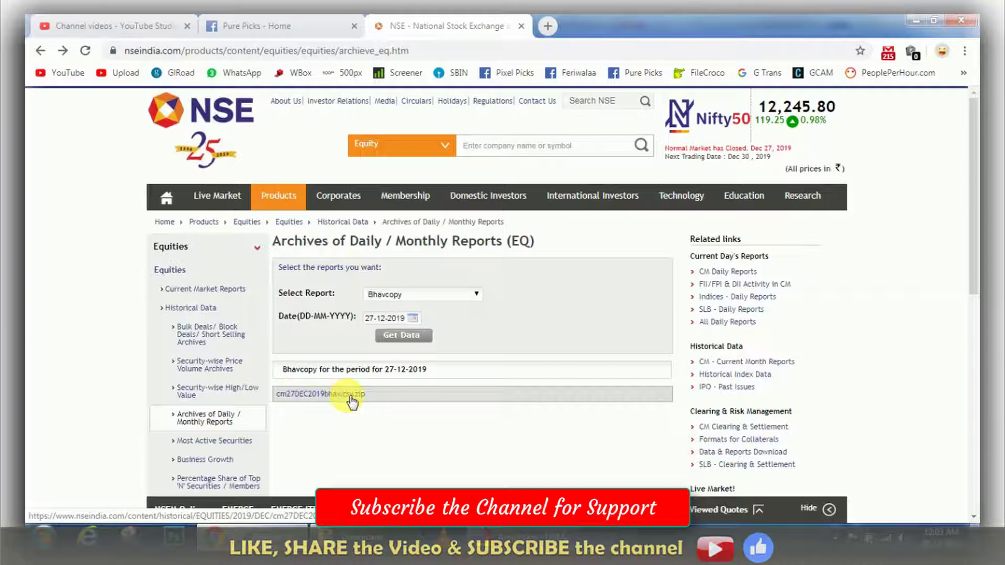
{"action": "left_click", "coordinate": [332, 399]}
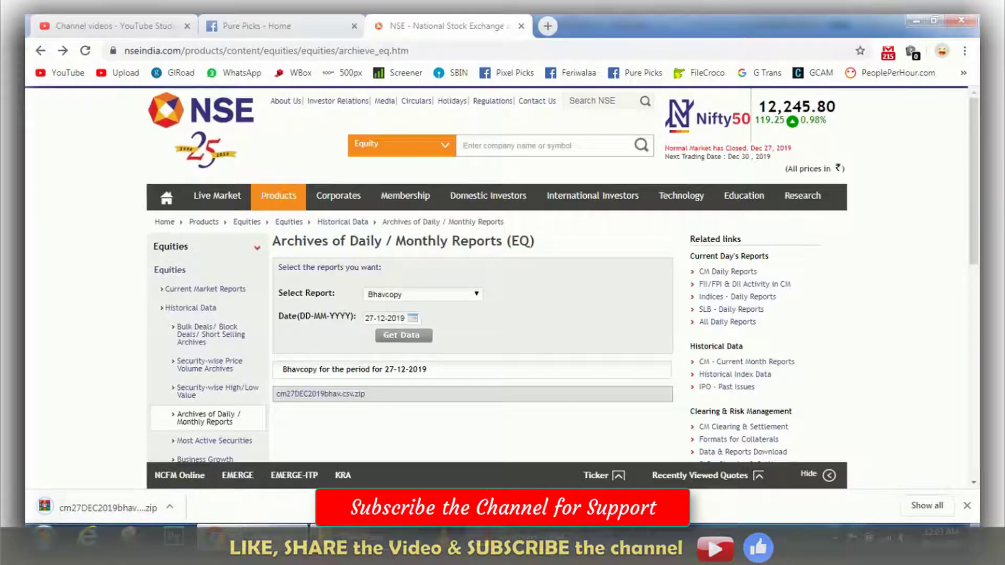
Step: Select the five December bhavcopy archives in Downloads, from 27-Dec back to 20-Dec, and cut them
{"action": "left_click", "coordinate": [365, 537]}
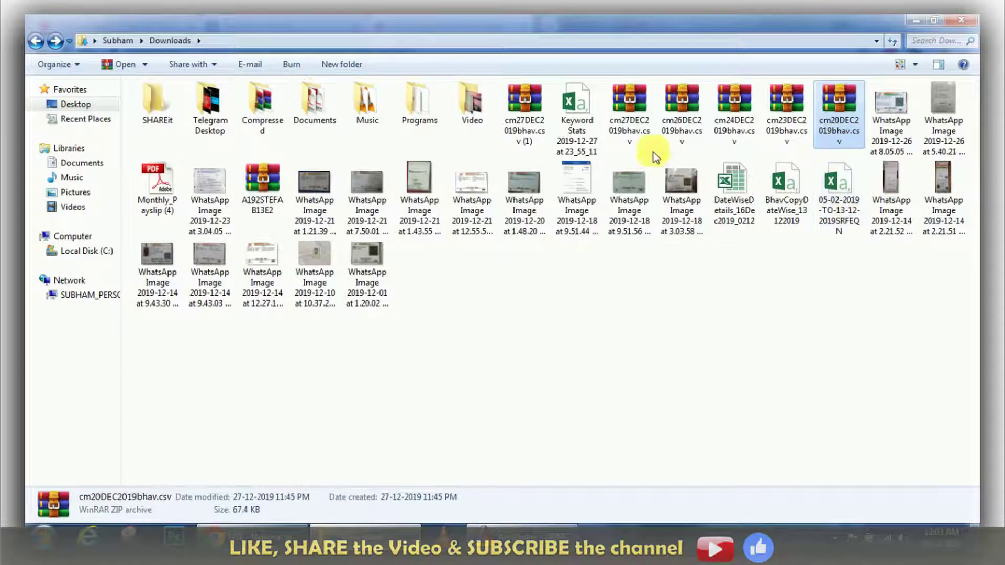
{"action": "left_click", "coordinate": [613, 116]}
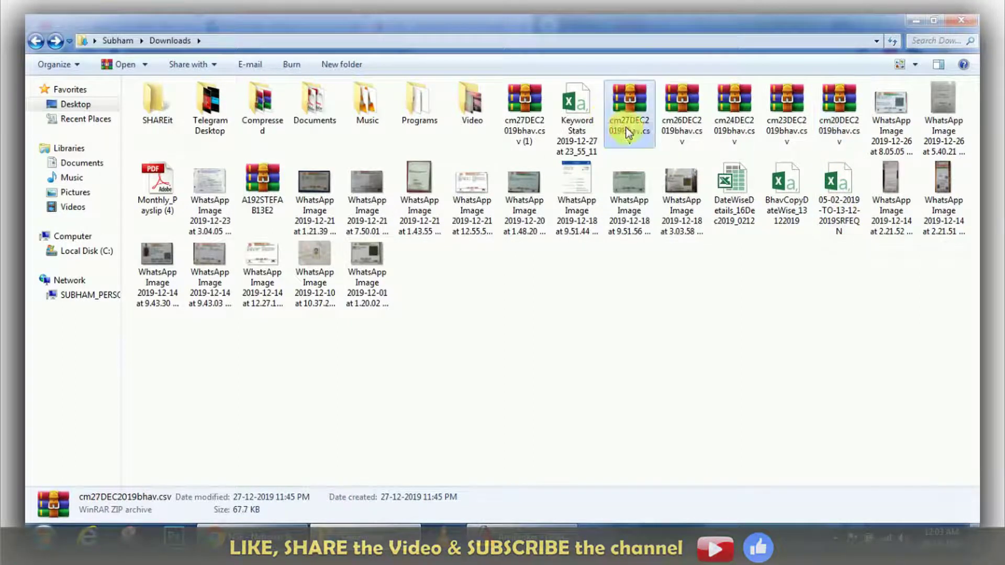
{"action": "left_click", "coordinate": [683, 120], "text": "ctrl"}
{"action": "left_click", "coordinate": [733, 120], "text": "ctrl"}
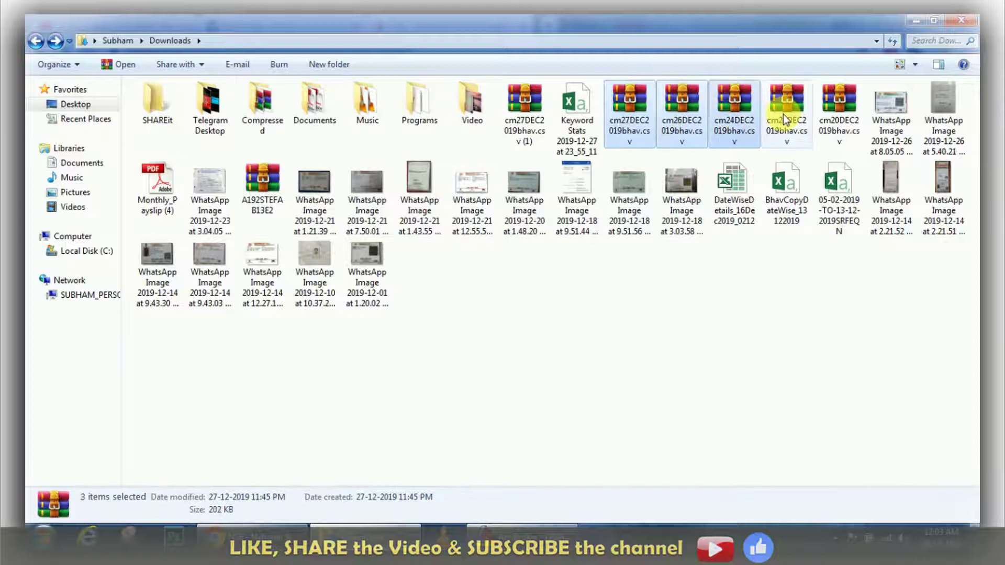
{"action": "left_click", "coordinate": [785, 114], "text": "ctrl"}
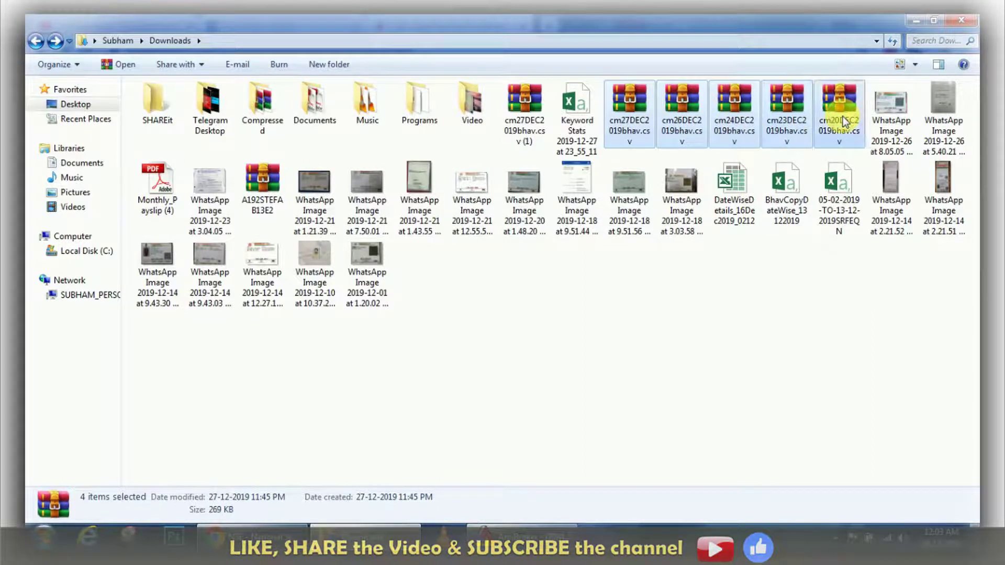
{"action": "left_click", "coordinate": [839, 113], "text": "ctrl"}
{"action": "right_click", "coordinate": [832, 118]}
{"action": "left_click", "coordinate": [841, 365]}
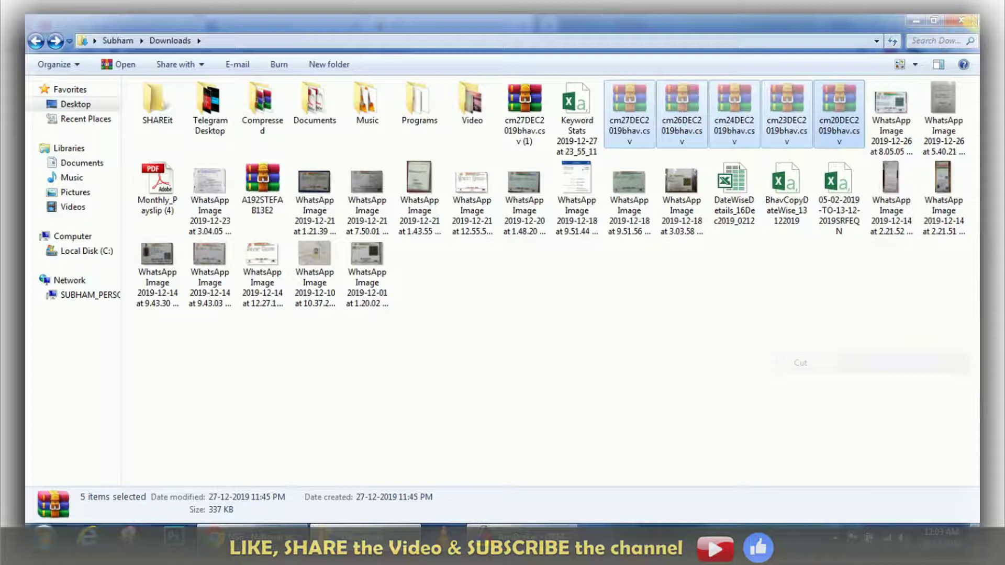
Step: Paste the five archives into the 'nse data from 9th dec' folder on the desktop
{"action": "left_click", "coordinate": [916, 20]}
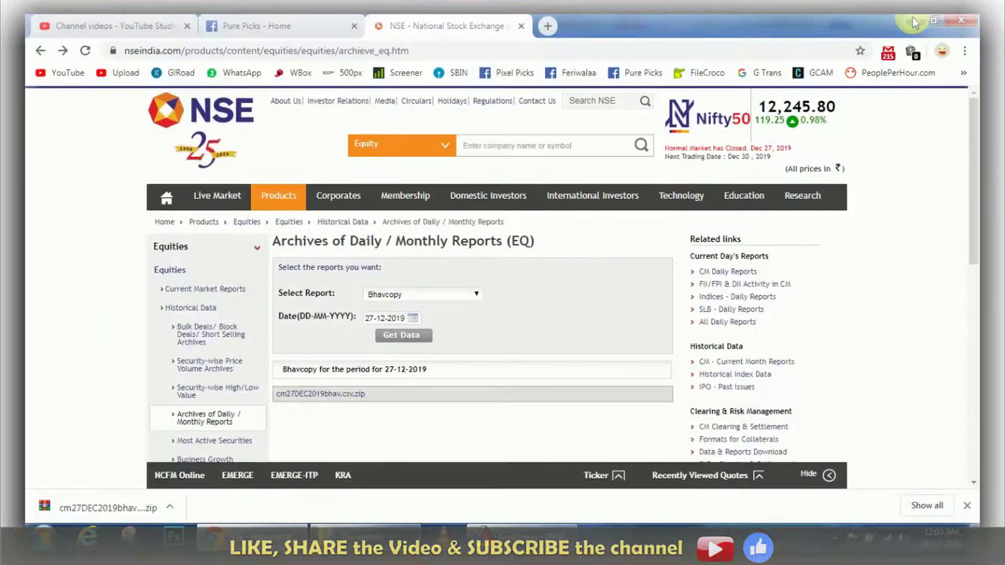
{"action": "left_click", "coordinate": [913, 19]}
{"action": "left_click", "coordinate": [914, 20]}
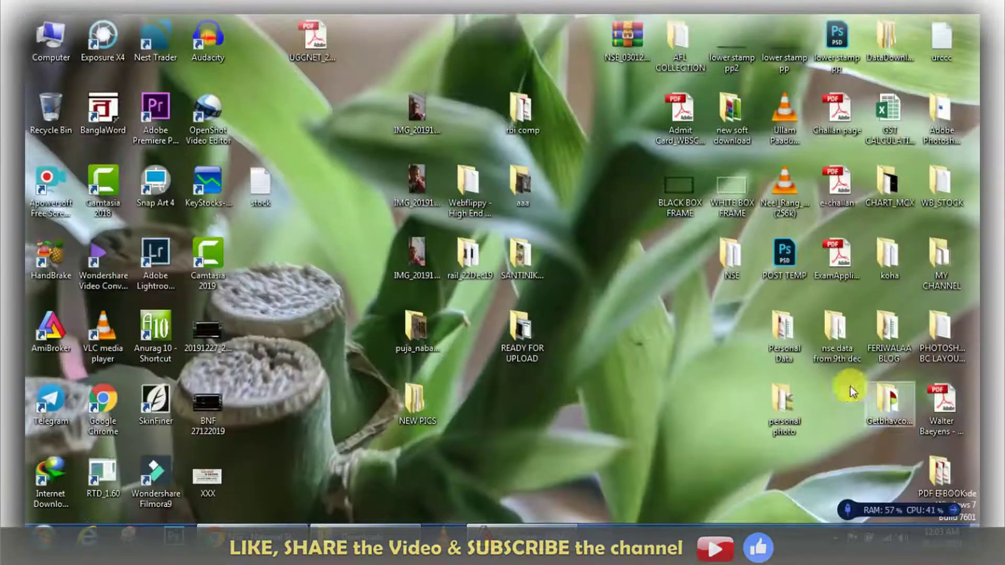
{"action": "double_click", "coordinate": [837, 338]}
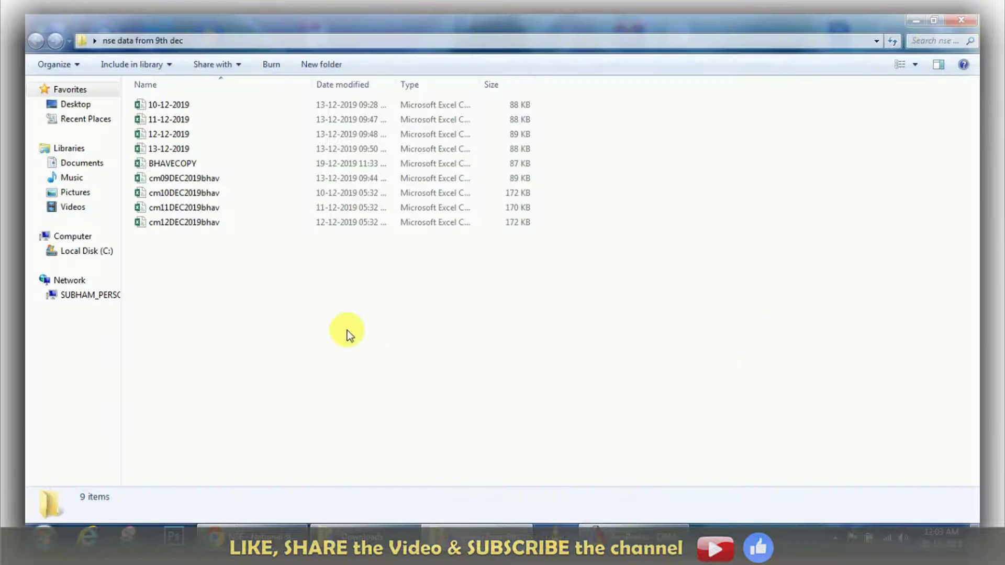
{"action": "right_click", "coordinate": [347, 331]}
{"action": "left_click", "coordinate": [407, 227]}
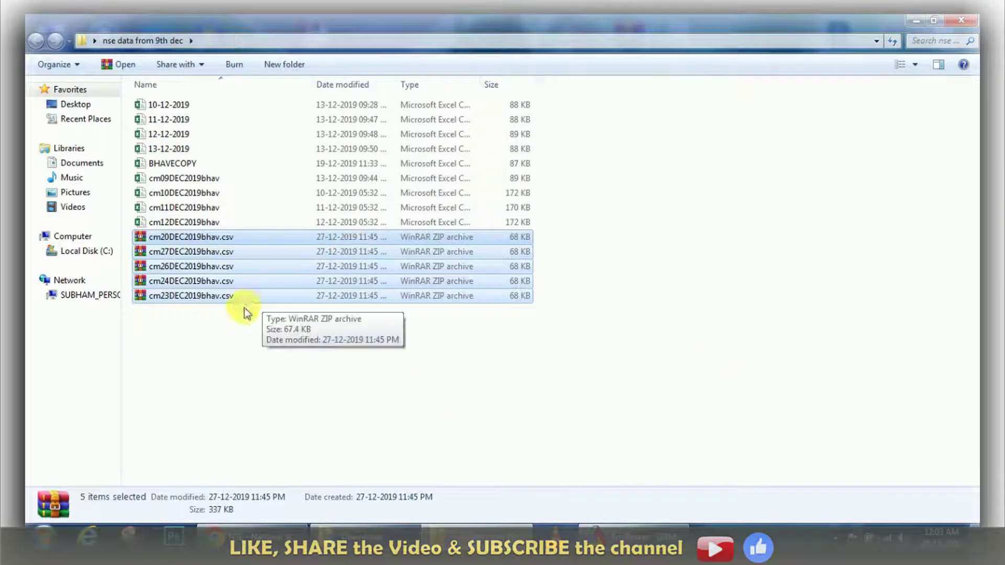
Step: Extract each archive to its own folder and open the 20-Dec bhavcopy folder
{"action": "right_click", "coordinate": [178, 249]}
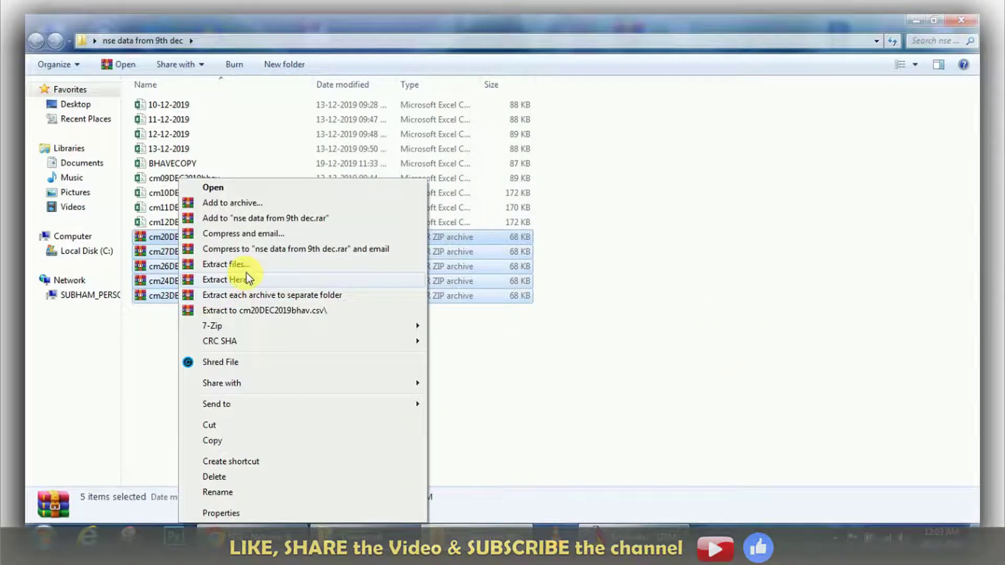
{"action": "left_click", "coordinate": [295, 297]}
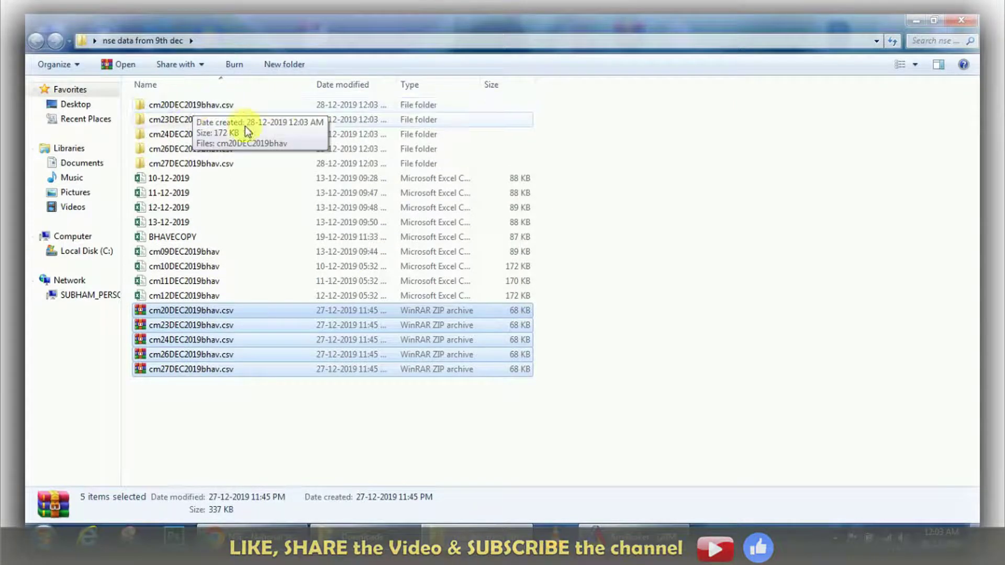
{"action": "left_click", "coordinate": [266, 107]}
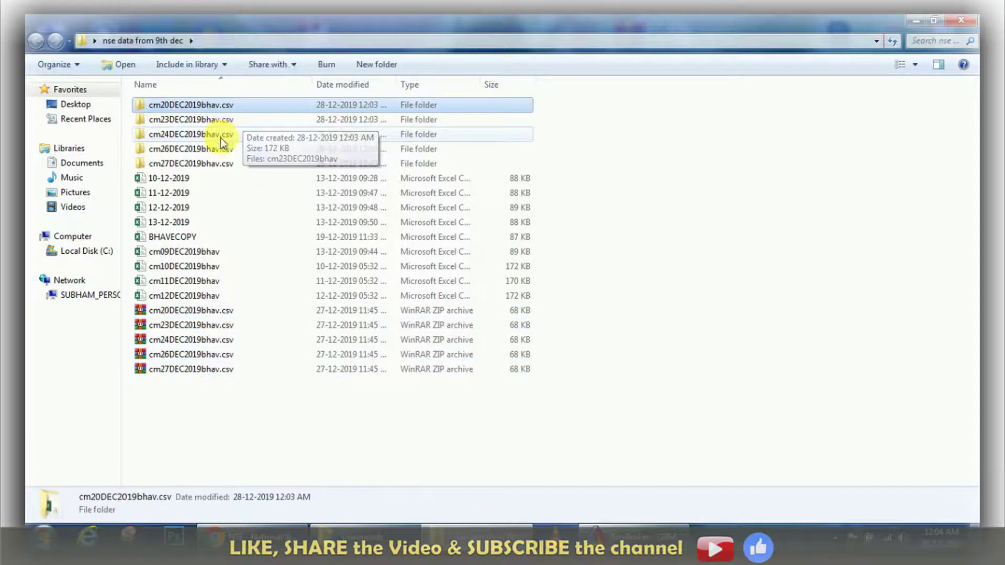
{"action": "double_click", "coordinate": [208, 107]}
Step: Open cm20DEC2019bhav.csv in Excel and check how far the data extends
{"action": "double_click", "coordinate": [230, 105]}
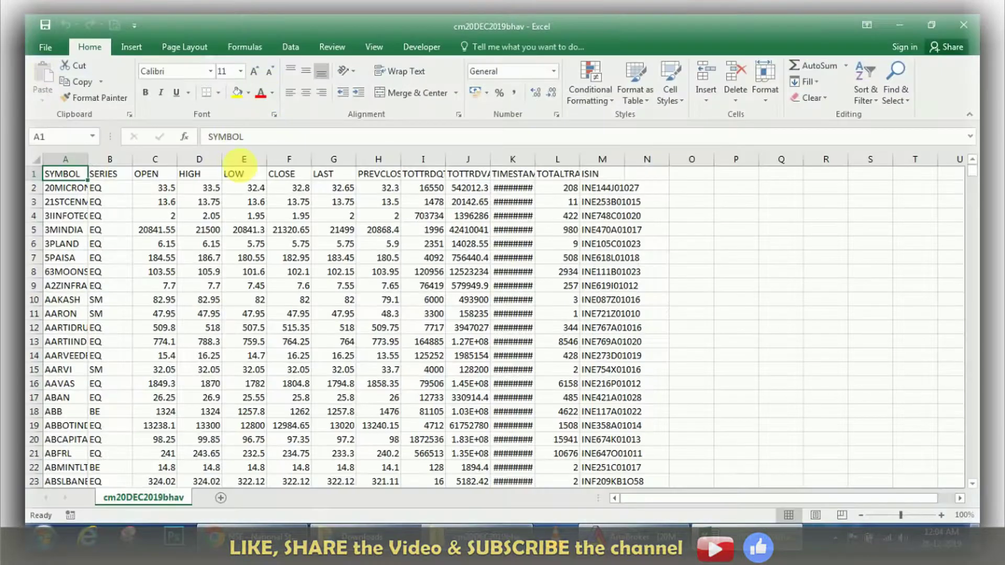
{"action": "key", "text": "ctrl+a"}
{"action": "scroll", "coordinate": [135, 179], "scroll_direction": "down", "scroll_amount": 20}
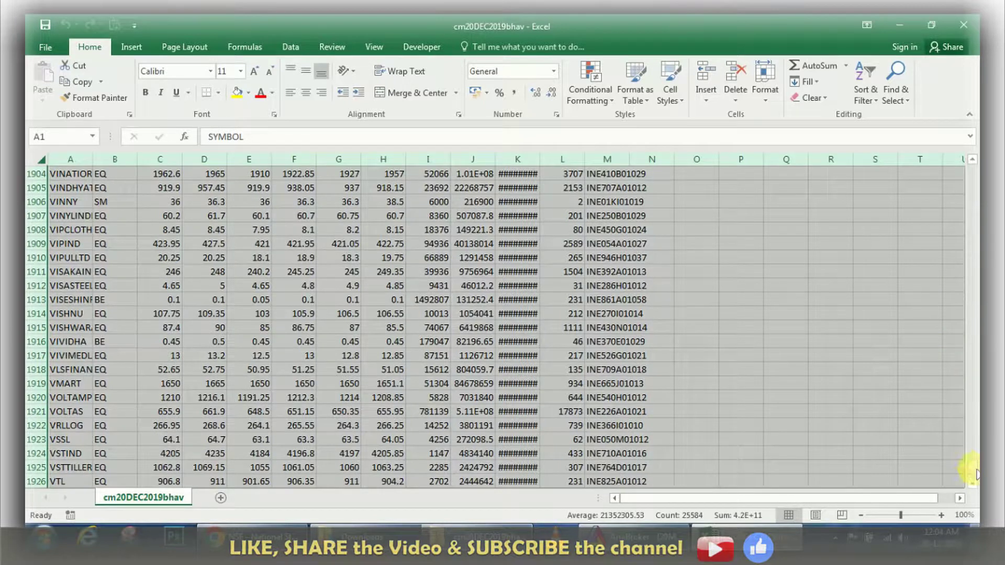
{"action": "left_click_drag", "start_coordinate": [975, 474], "coordinate": [967, 152]}
{"action": "left_click", "coordinate": [303, 246]}
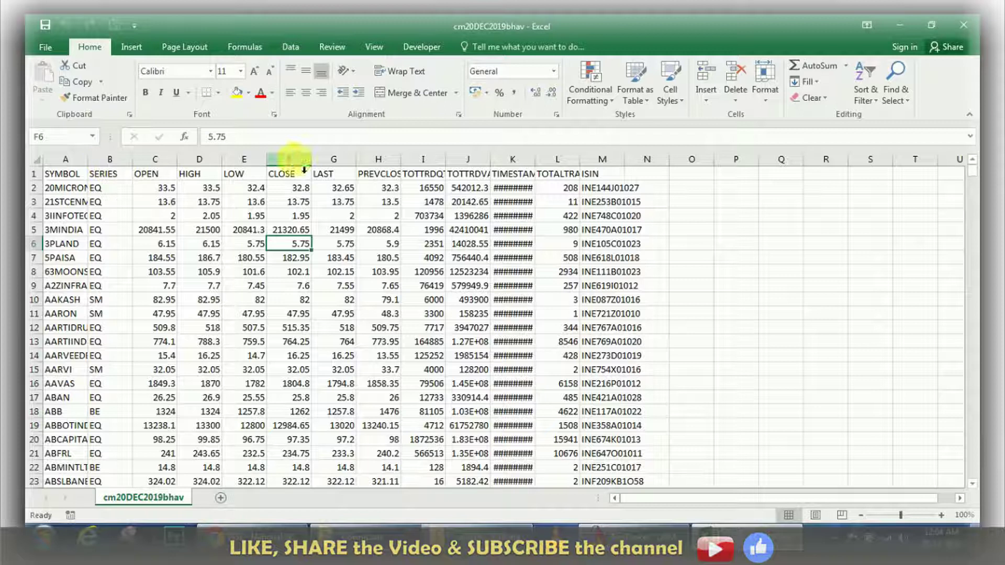
Step: Delete the total-trades and ISIN columns (L:M), then the TOTTRDVAL column (J)
{"action": "left_click_drag", "start_coordinate": [608, 159], "coordinate": [565, 159]}
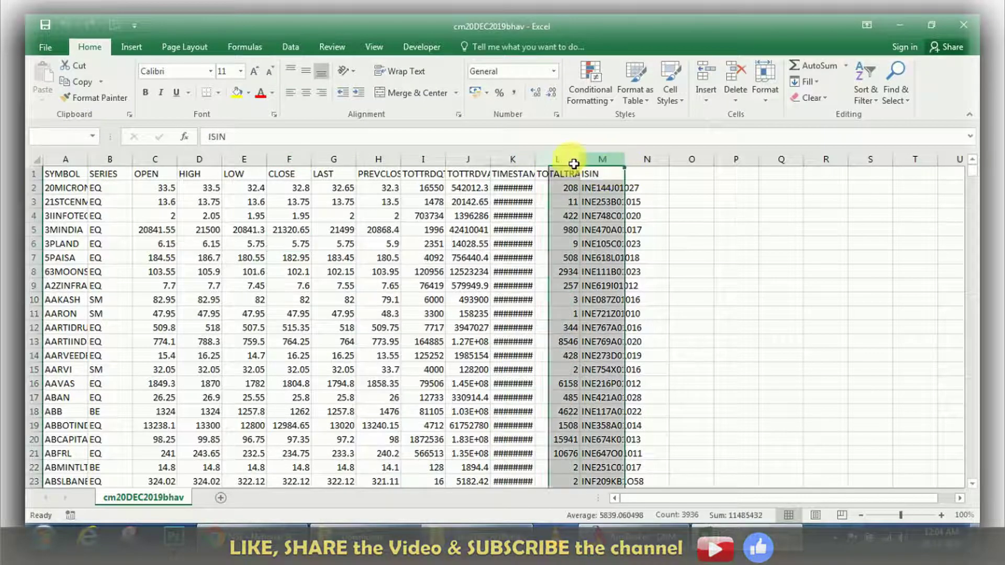
{"action": "right_click", "coordinate": [606, 175]}
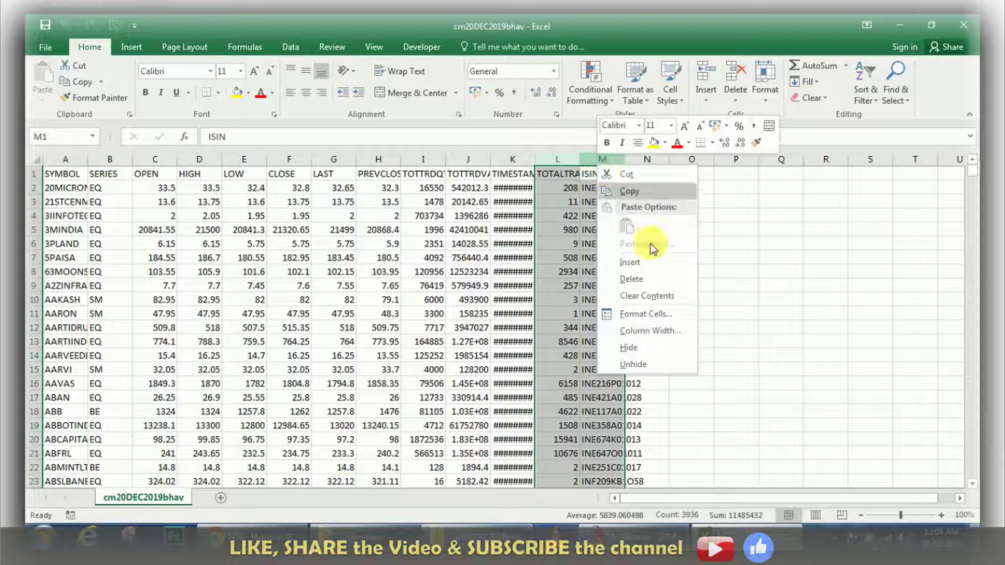
{"action": "left_click", "coordinate": [662, 281]}
{"action": "double_click", "coordinate": [535, 159]}
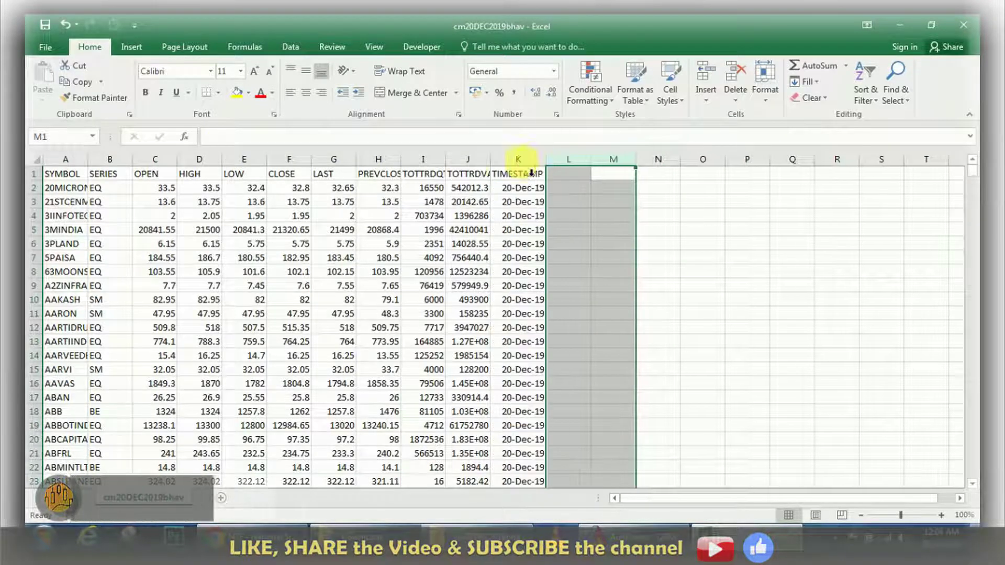
{"action": "left_click", "coordinate": [469, 159]}
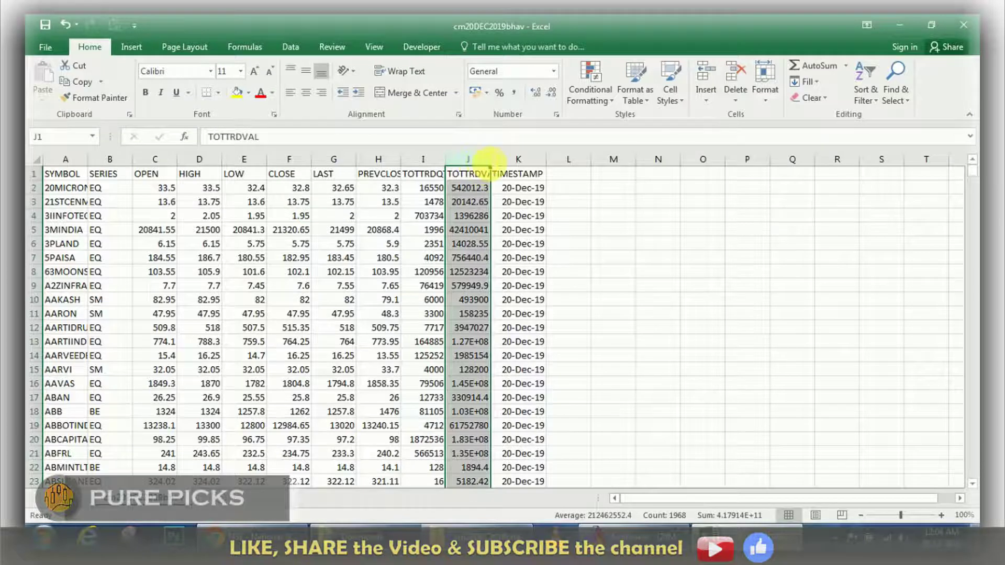
{"action": "double_click", "coordinate": [490, 159]}
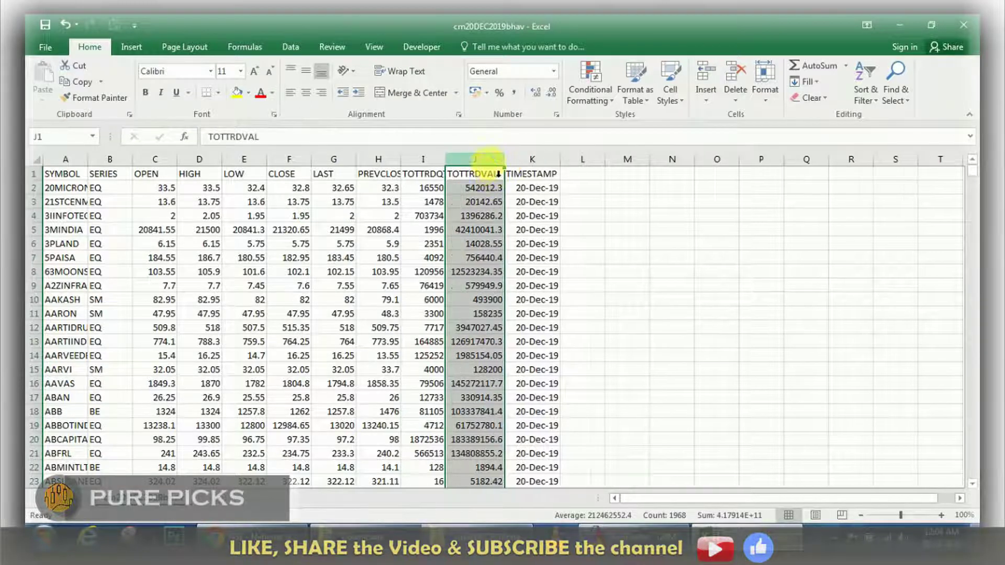
{"action": "right_click", "coordinate": [496, 166]}
{"action": "left_click", "coordinate": [523, 276]}
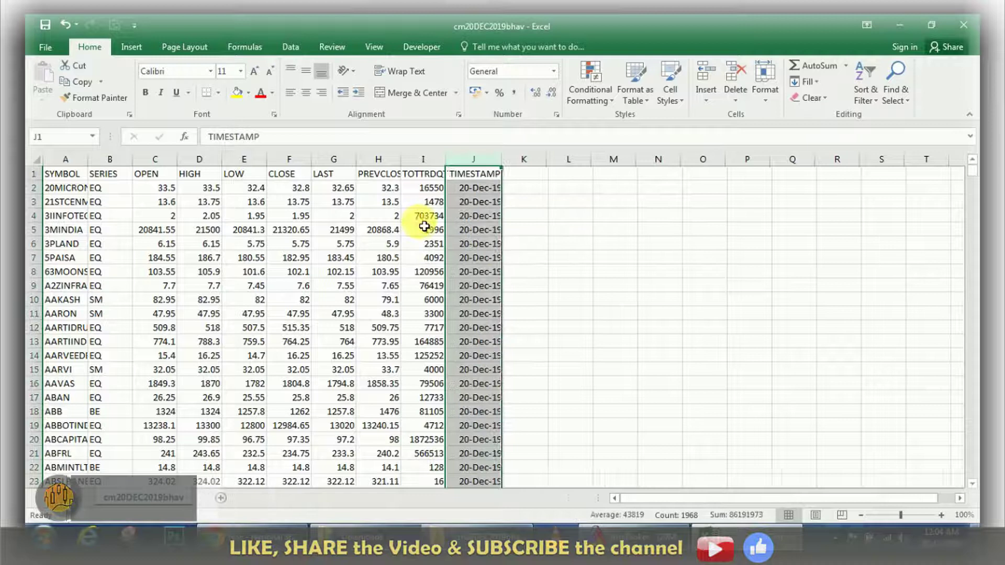
{"action": "left_click", "coordinate": [410, 215]}
Step: Delete the LAST and PREVCLOSE columns (G:H)
{"action": "left_click_drag", "start_coordinate": [390, 159], "coordinate": [334, 158]}
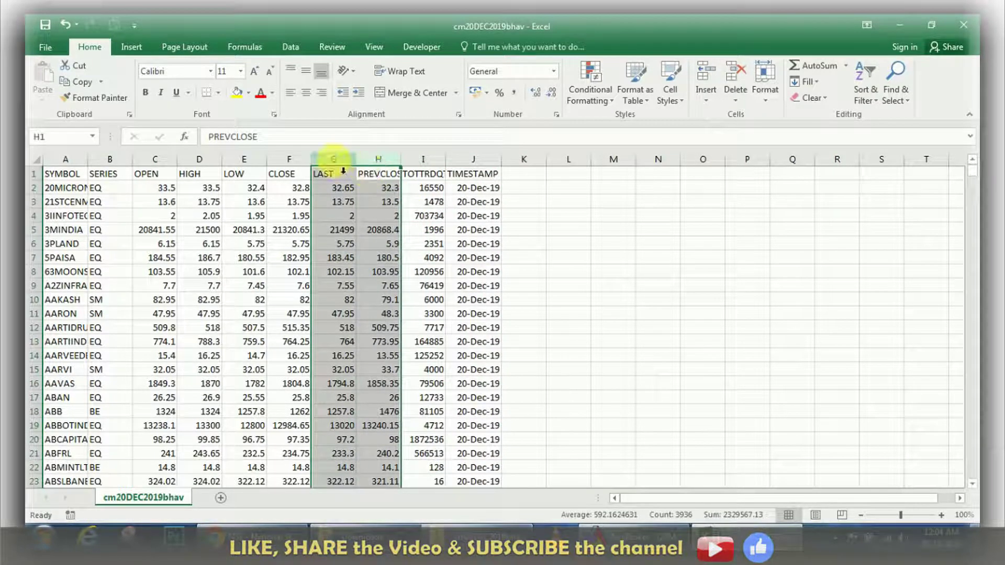
{"action": "right_click", "coordinate": [334, 158]}
{"action": "left_click", "coordinate": [361, 267]}
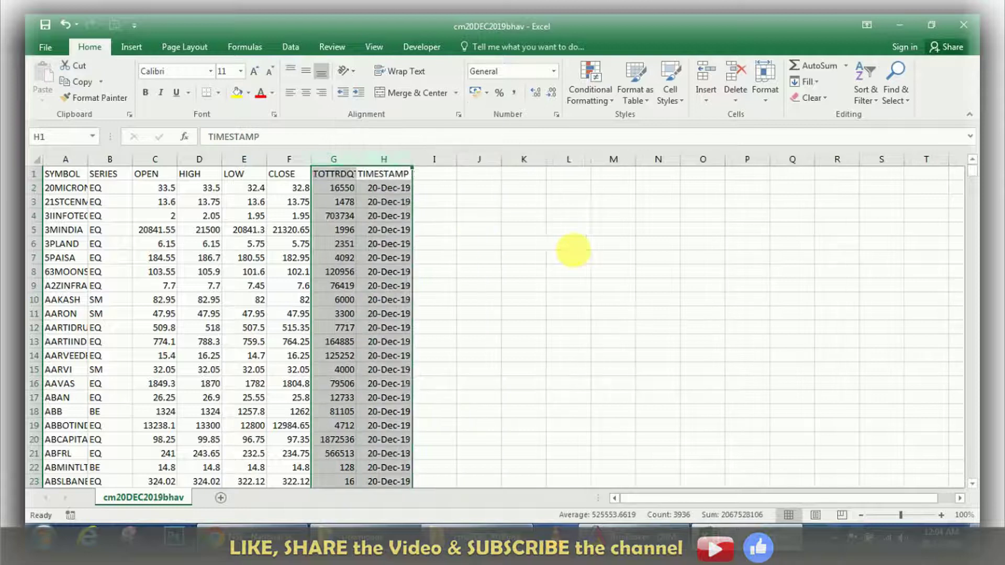
{"action": "left_click", "coordinate": [572, 245]}
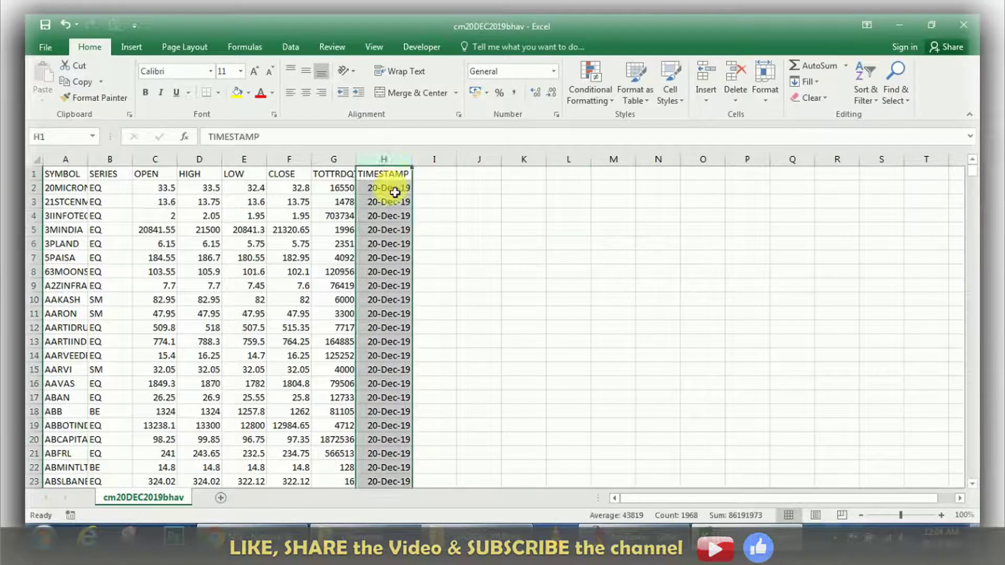
Step: Move TIMESTAMP from column H over SERIES in column B, autofit column A, and select all dates
{"action": "left_click_drag", "start_coordinate": [356, 191], "coordinate": [91, 192]}
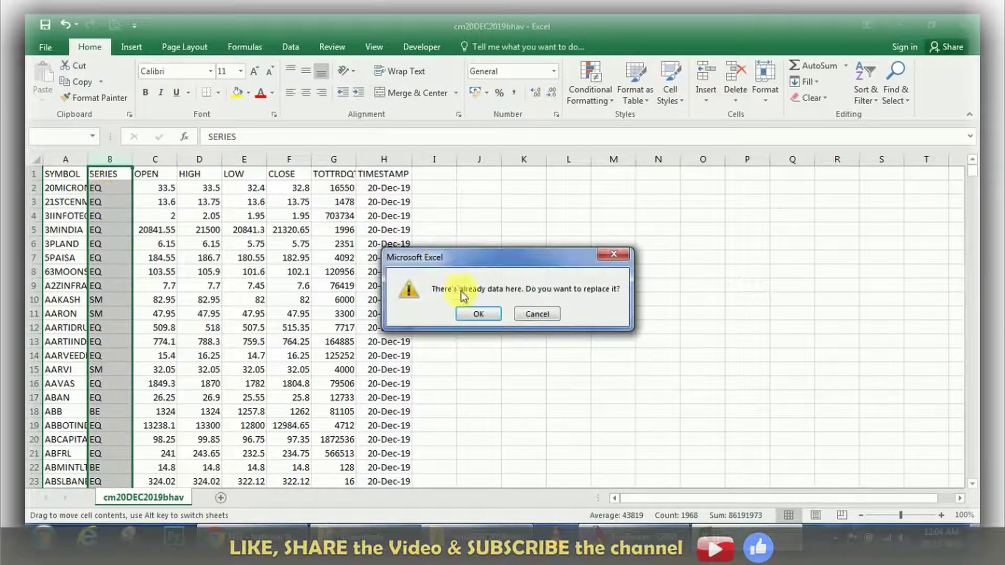
{"action": "left_click", "coordinate": [477, 313]}
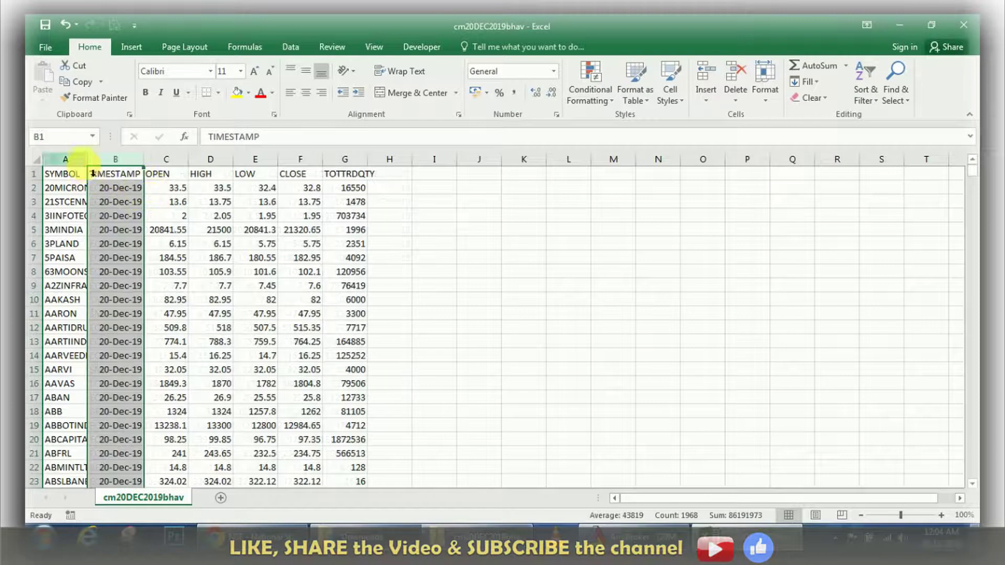
{"action": "double_click", "coordinate": [87, 159]}
{"action": "left_click", "coordinate": [159, 188]}
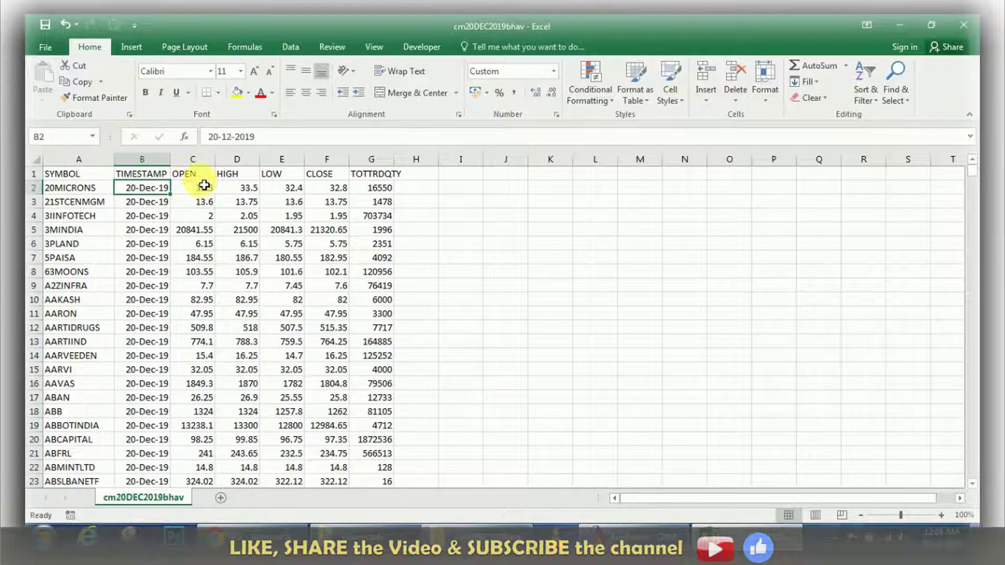
{"action": "key", "text": "ctrl+shift+Down"}
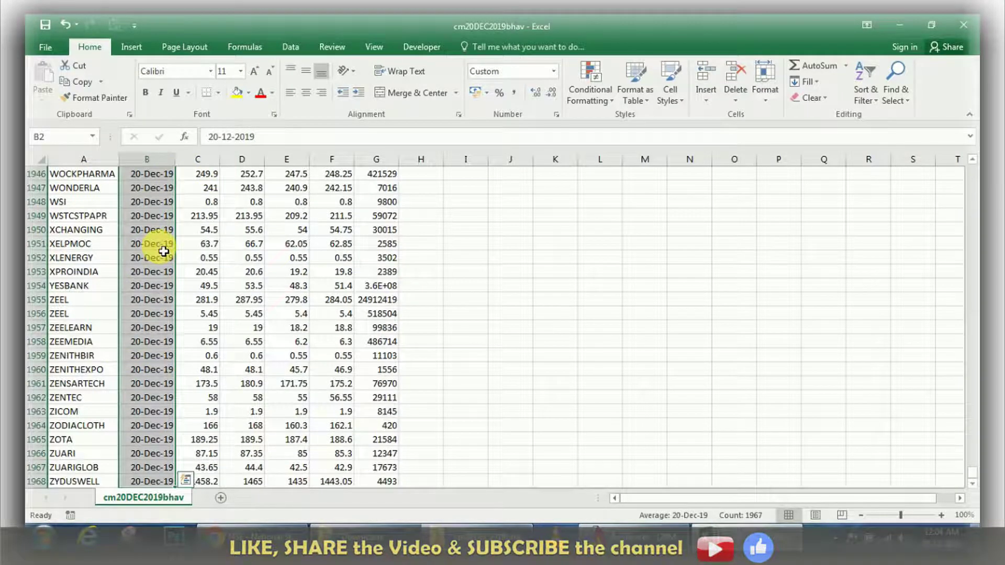
Step: Apply the custom number format yyyymmdd to the selected dates, giving values like 20191220
{"action": "right_click", "coordinate": [151, 224]}
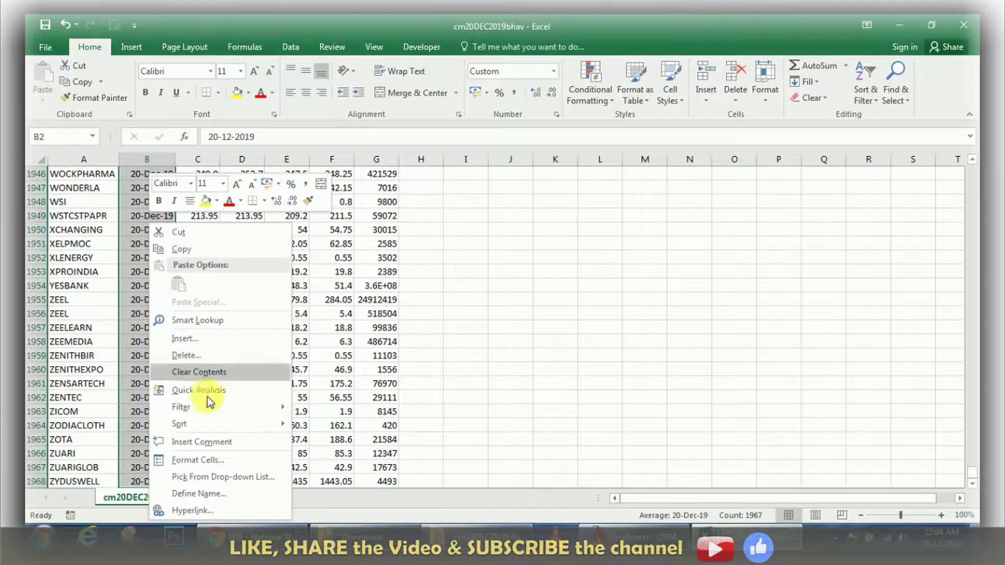
{"action": "left_click", "coordinate": [217, 463]}
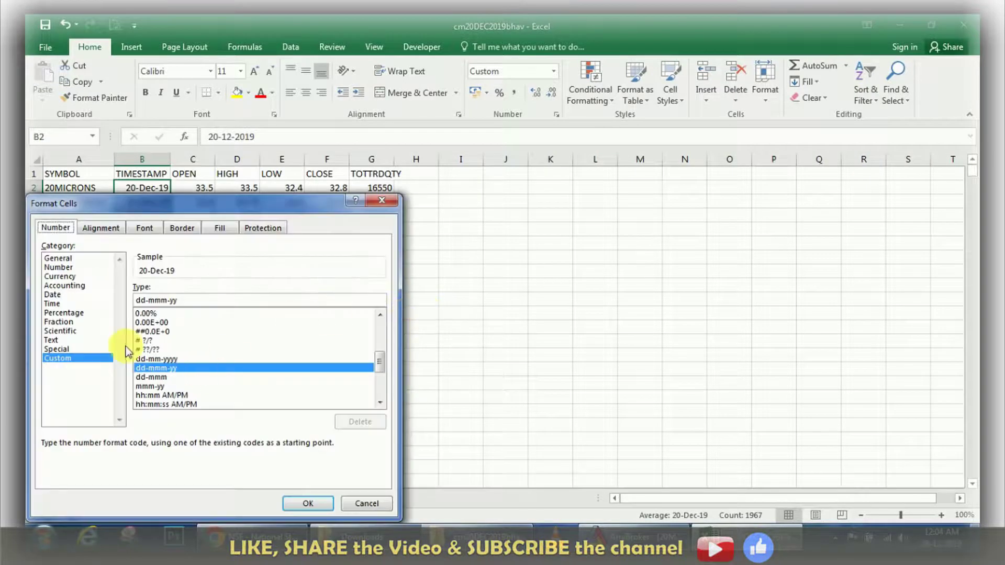
{"action": "left_click", "coordinate": [60, 267]}
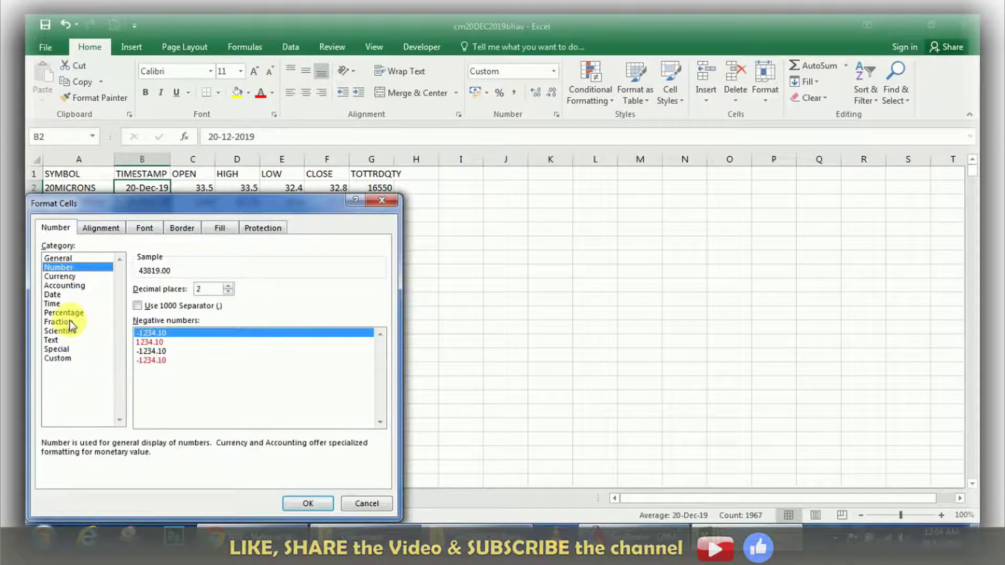
{"action": "left_click", "coordinate": [59, 358]}
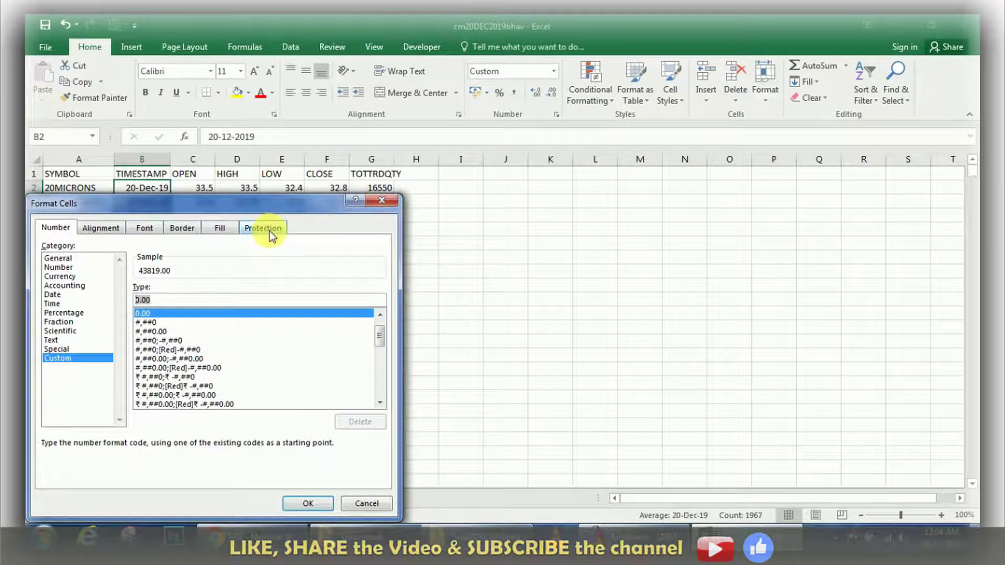
{"action": "type", "text": "yyyy"}
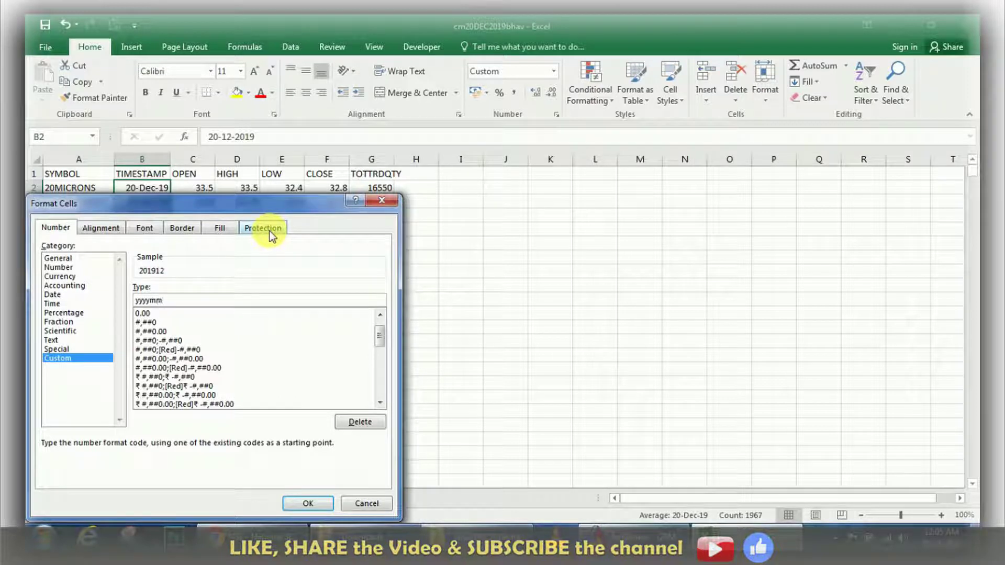
{"action": "type", "text": "mmdd"}
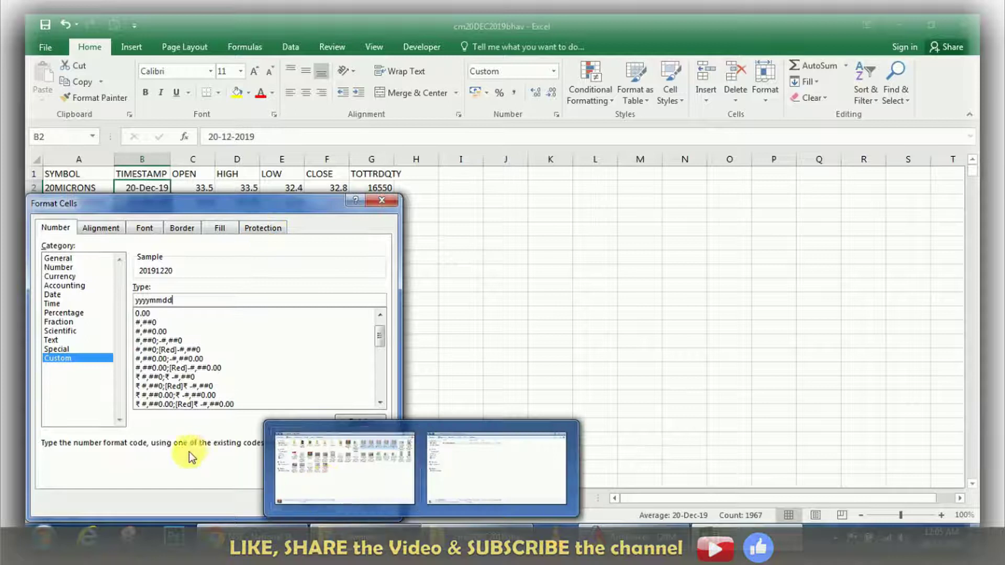
{"action": "left_click", "coordinate": [309, 504]}
Step: Save the sheet in CSV format over cm20DEC2019bhav.csv, replacing the existing file, and close Excel
{"action": "left_click", "coordinate": [223, 316]}
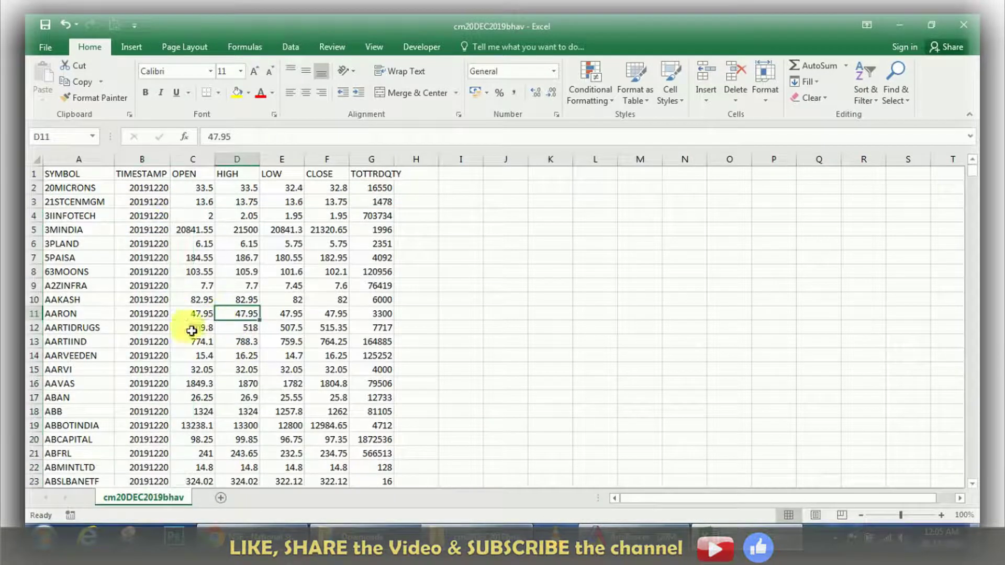
{"action": "left_click", "coordinate": [45, 24]}
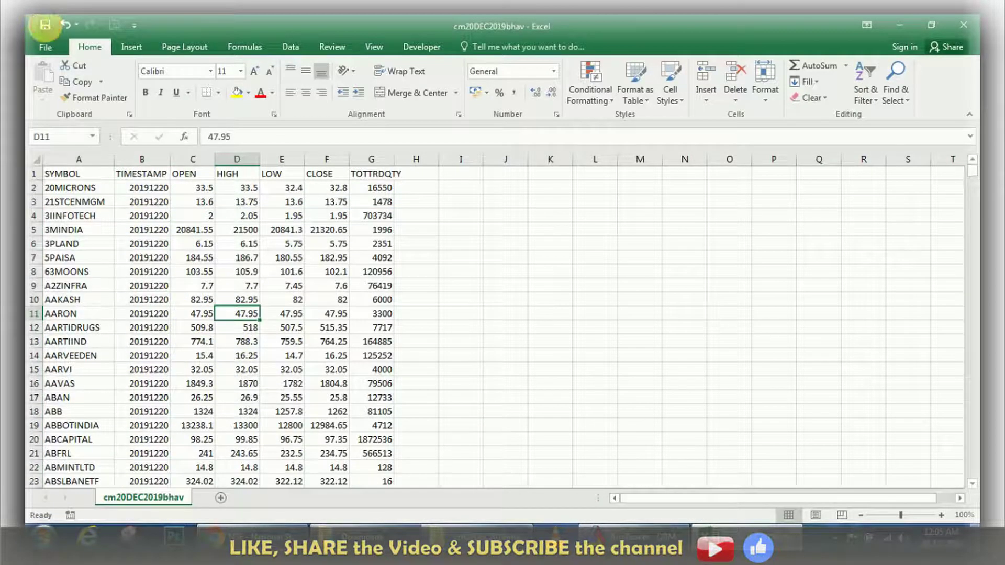
{"action": "left_click", "coordinate": [451, 316]}
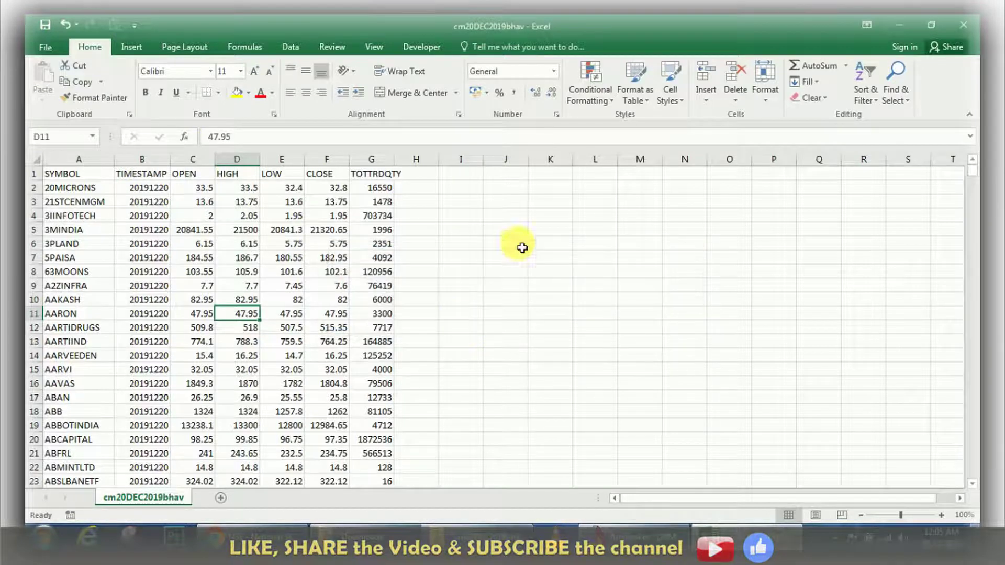
{"action": "left_click", "coordinate": [416, 285]}
{"action": "left_click", "coordinate": [967, 25]}
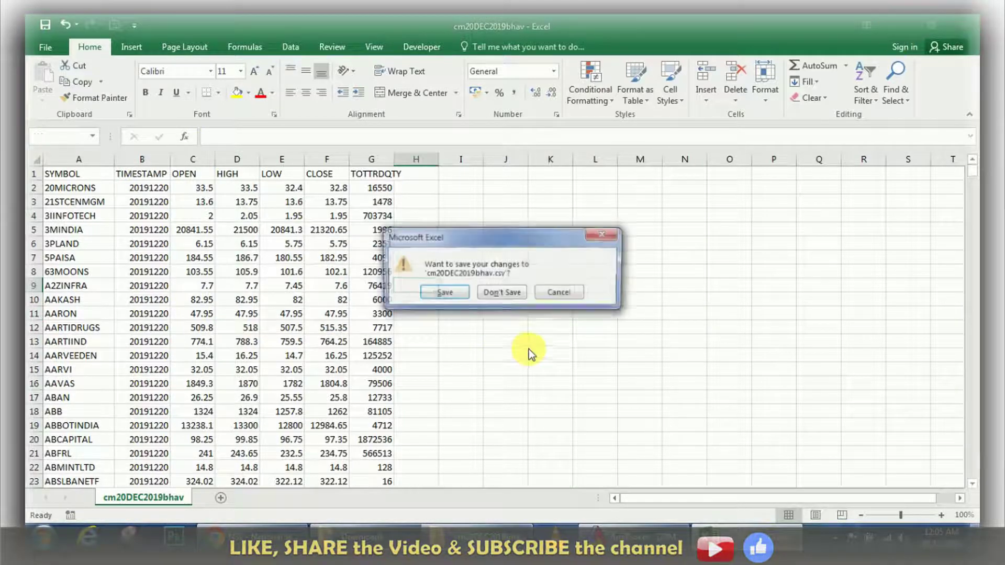
{"action": "left_click", "coordinate": [453, 294]}
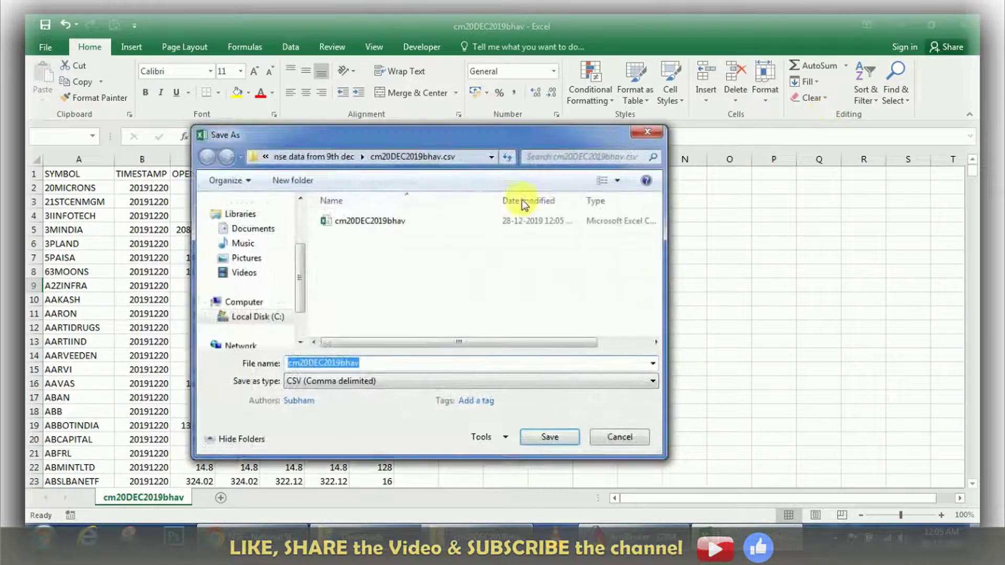
{"action": "double_click", "coordinate": [397, 221]}
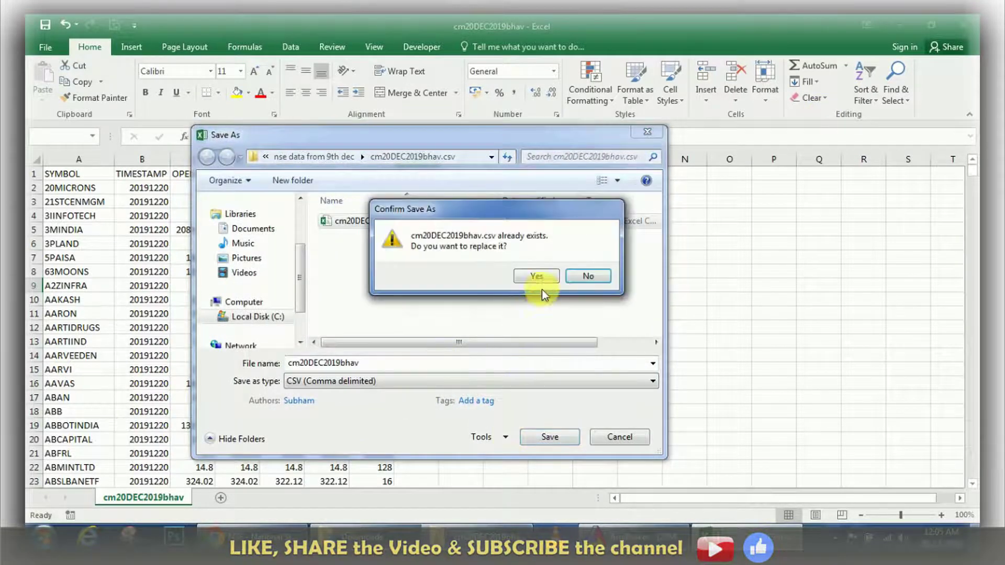
{"action": "left_click", "coordinate": [534, 277]}
{"action": "left_click", "coordinate": [453, 316]}
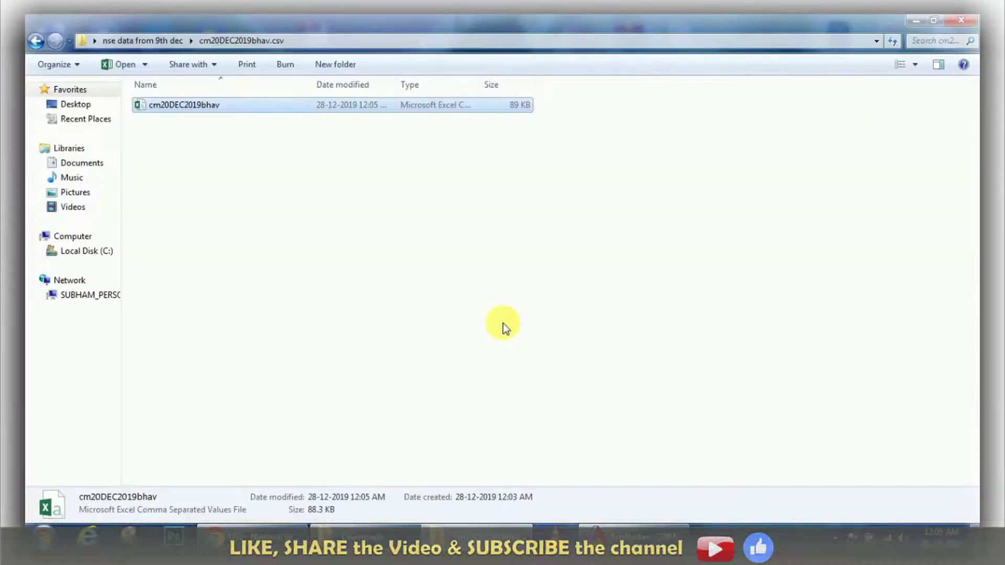
Step: In AmiBroker's File > Import Wizard, browse to 'nse data from 9th dec' > cm20DEC2019bhav.csv
{"action": "left_click", "coordinate": [495, 315]}
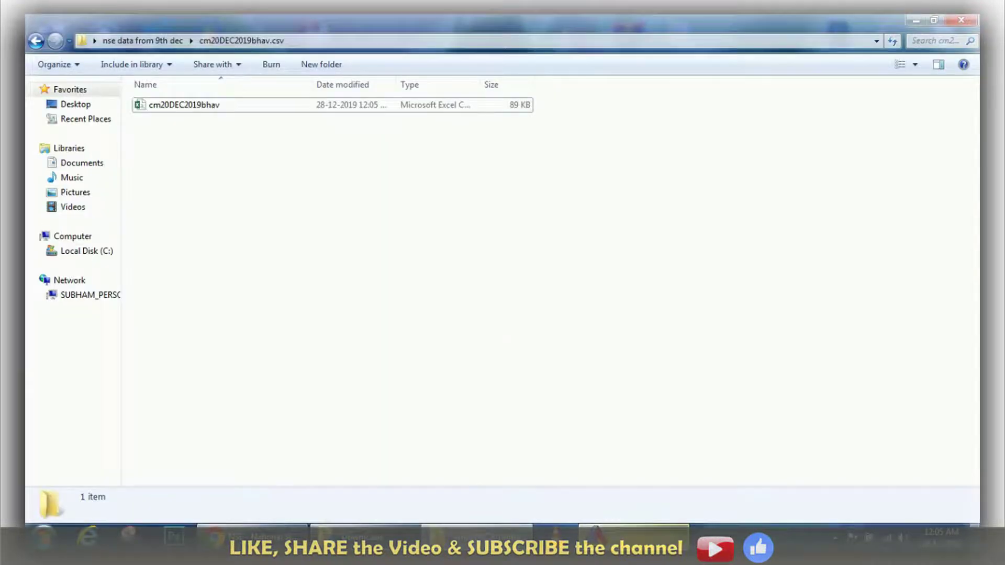
{"action": "left_click", "coordinate": [597, 538]}
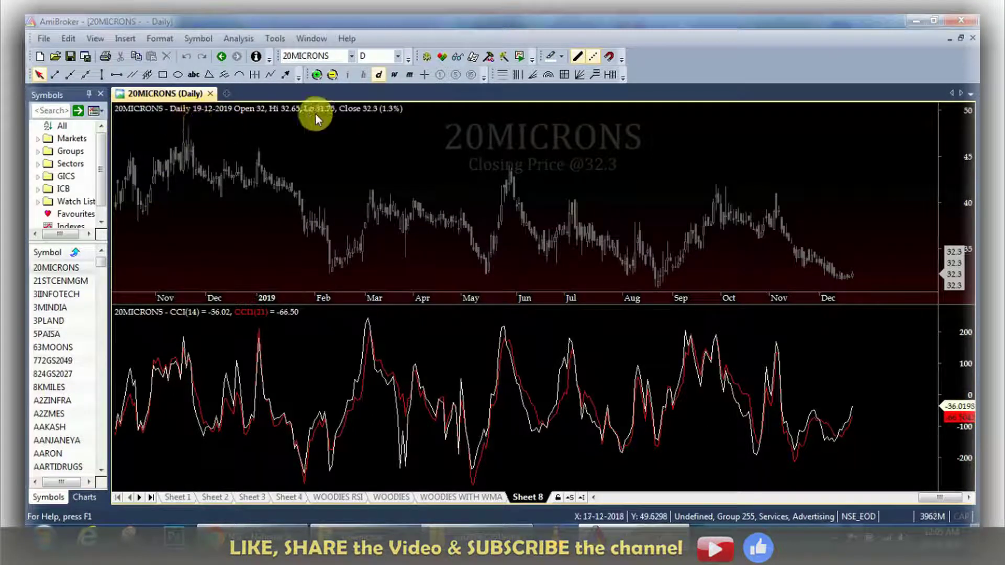
{"action": "left_click", "coordinate": [43, 39]}
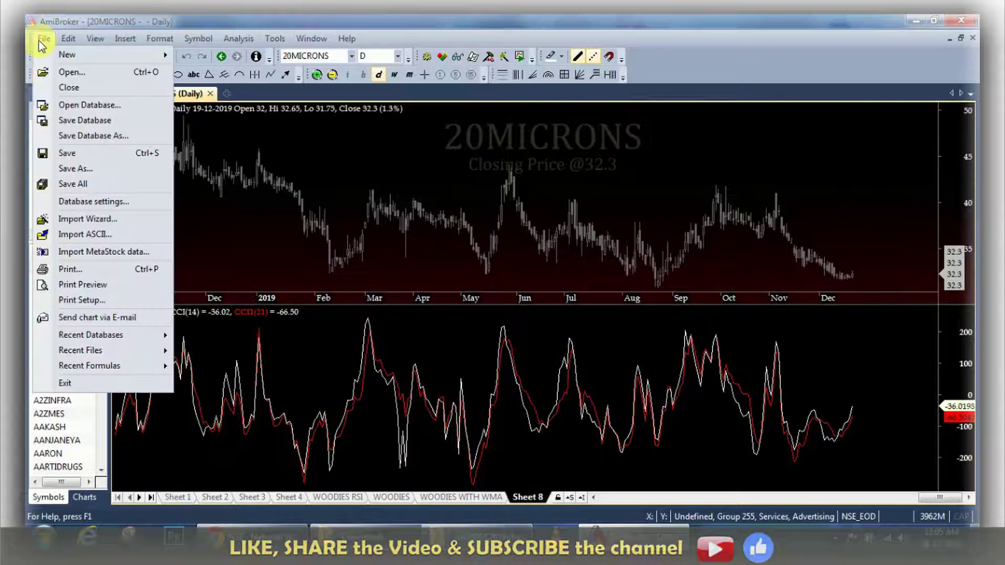
{"action": "left_click", "coordinate": [66, 220]}
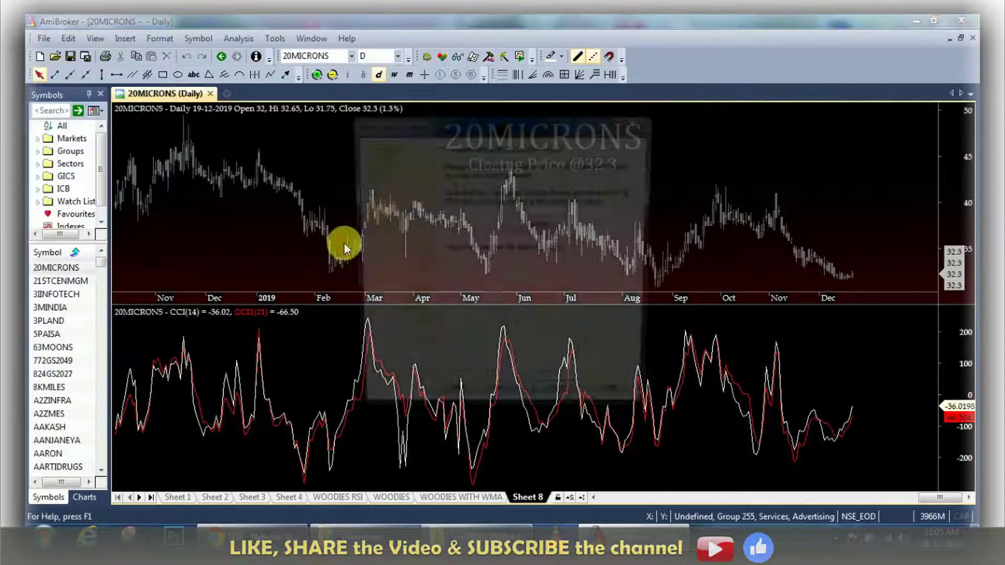
{"action": "left_click", "coordinate": [539, 224]}
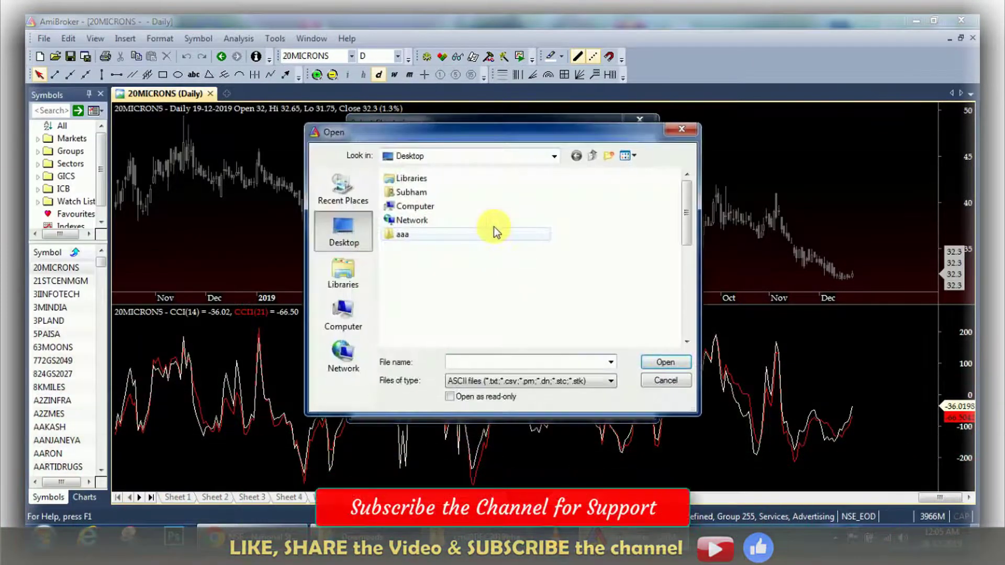
{"action": "scroll", "coordinate": [539, 290], "scroll_direction": "down", "scroll_amount": 5}
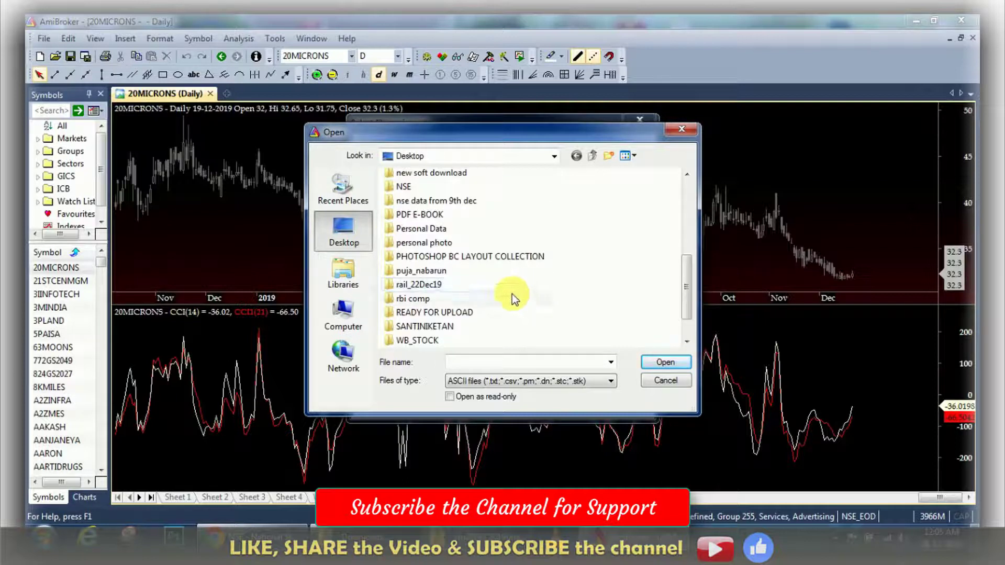
{"action": "double_click", "coordinate": [471, 201]}
{"action": "double_click", "coordinate": [413, 191]}
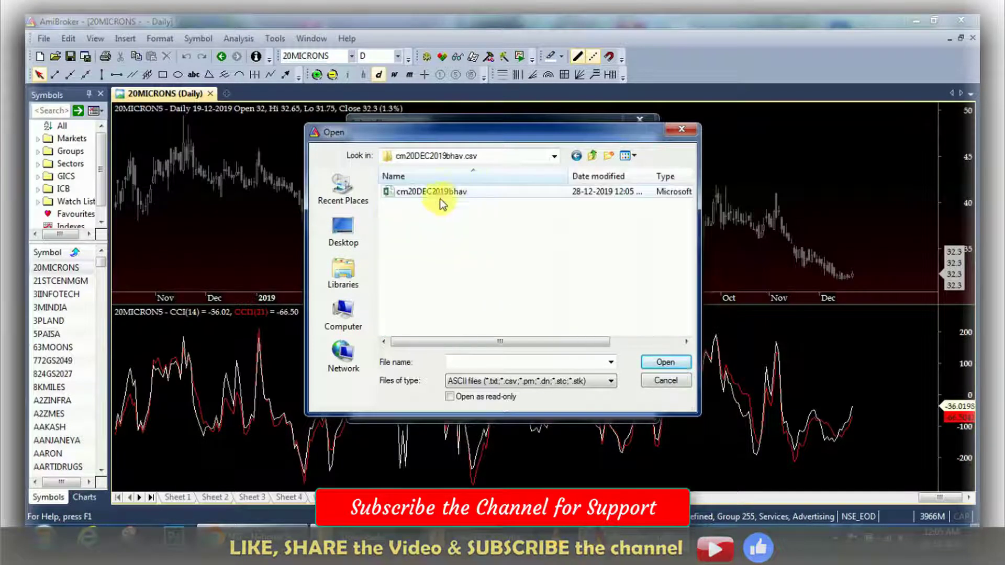
Step: Pick the cm20DEC2019bhav file and check its fields: Ticker, YMD, Open, High, Low, Close, Volume
{"action": "left_click", "coordinate": [410, 193]}
{"action": "double_click", "coordinate": [410, 193]}
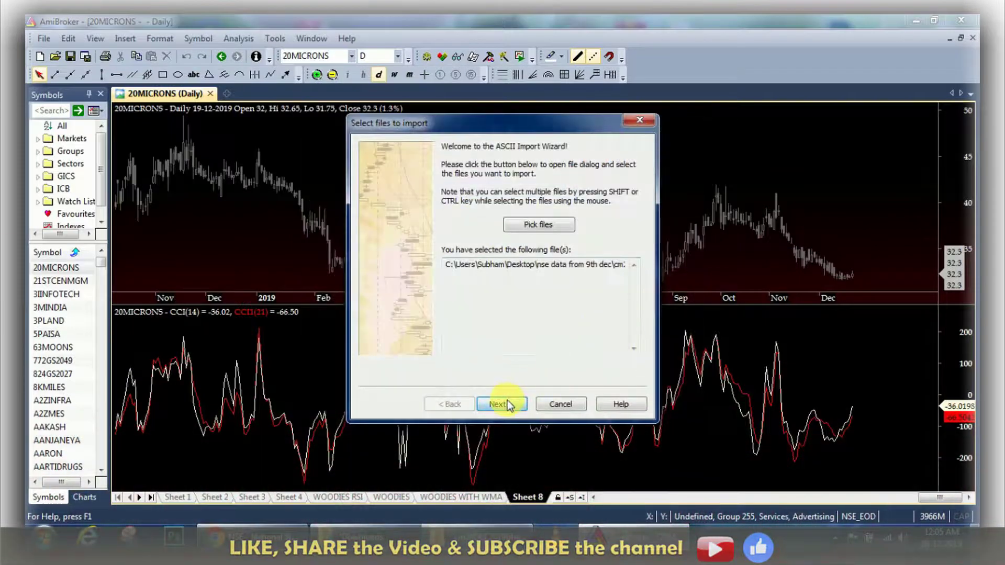
{"action": "left_click", "coordinate": [505, 404]}
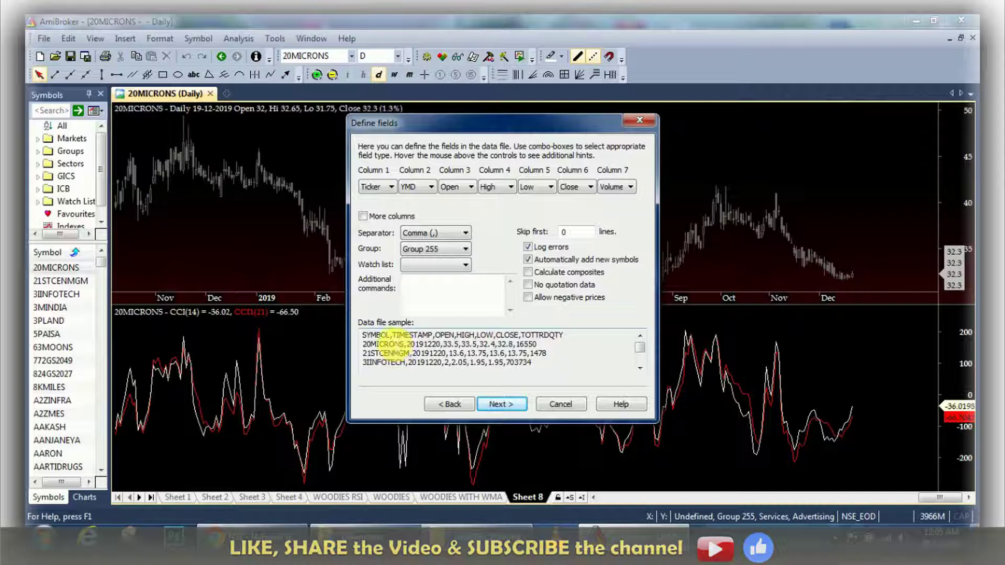
{"action": "left_click_drag", "start_coordinate": [389, 354], "coordinate": [540, 354]}
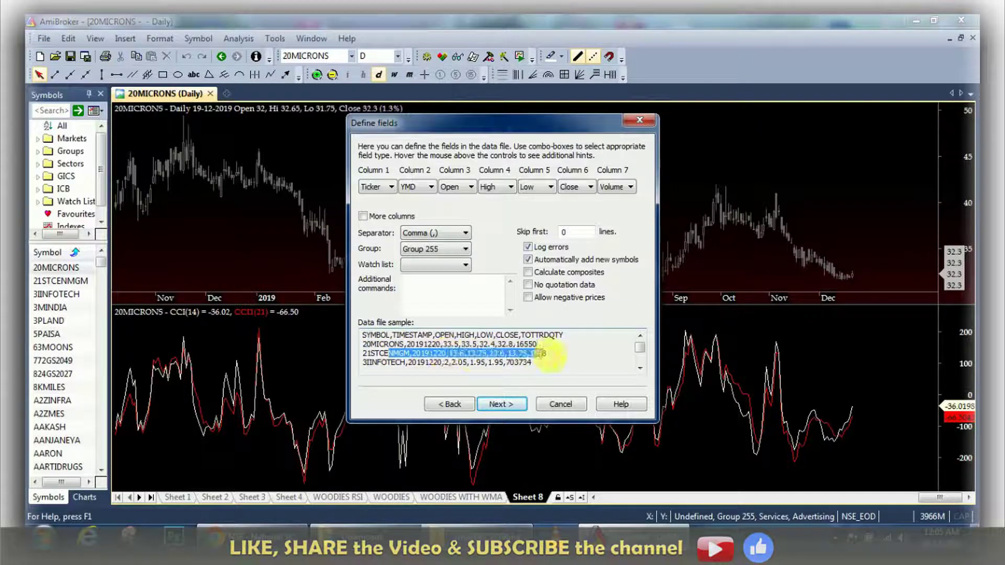
{"action": "left_click", "coordinate": [411, 358]}
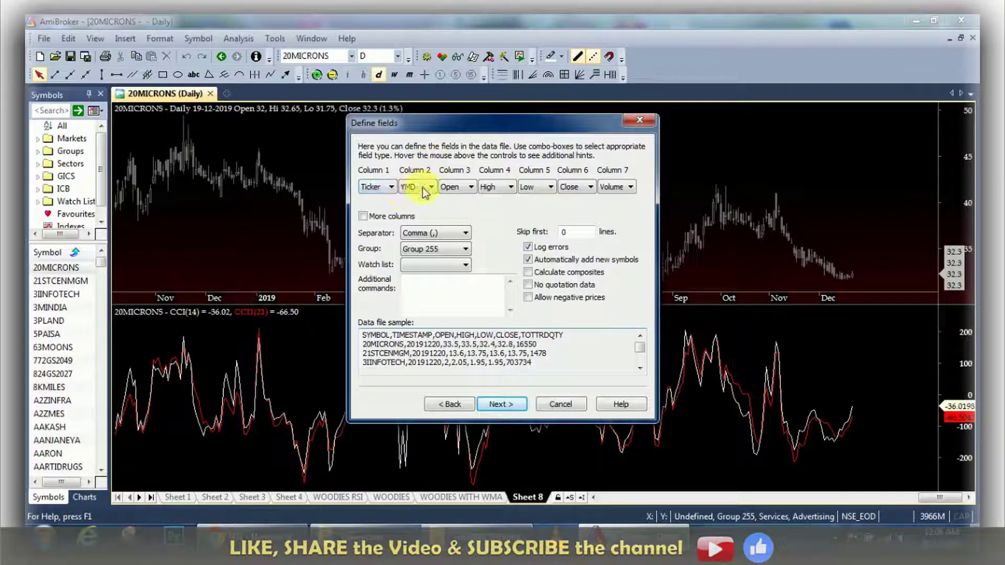
{"action": "mouse_move", "coordinate": [423, 188]}
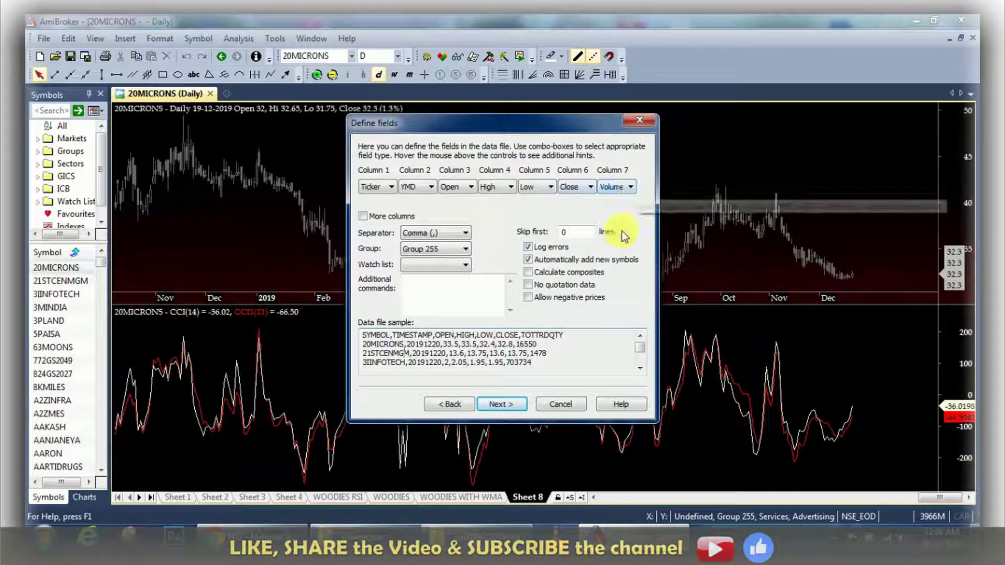
Step: Save the settings as an ASCII importer definition, run the import, and dismiss the error-log prompt
{"action": "left_click", "coordinate": [499, 404]}
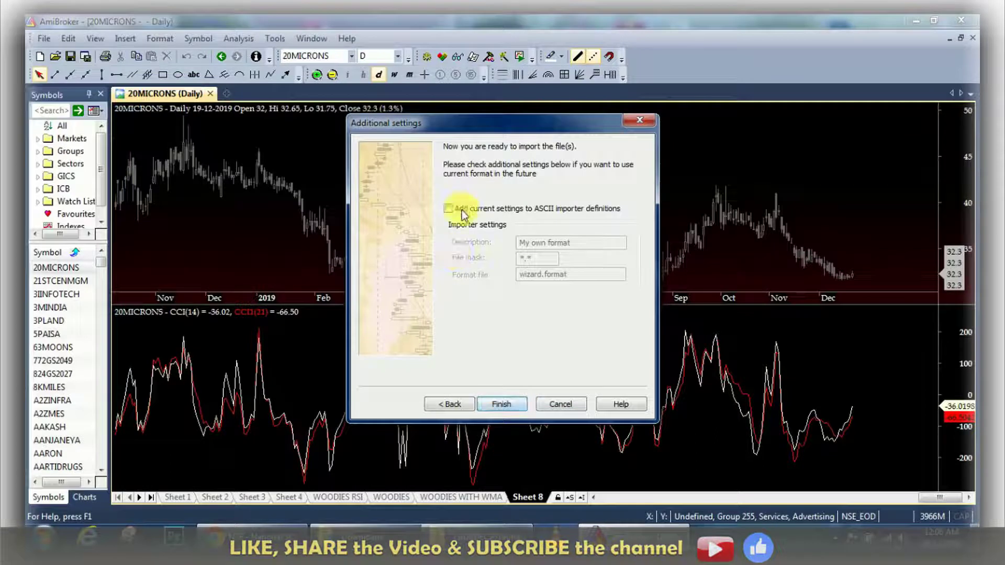
{"action": "left_click", "coordinate": [463, 215]}
{"action": "left_click", "coordinate": [501, 404]}
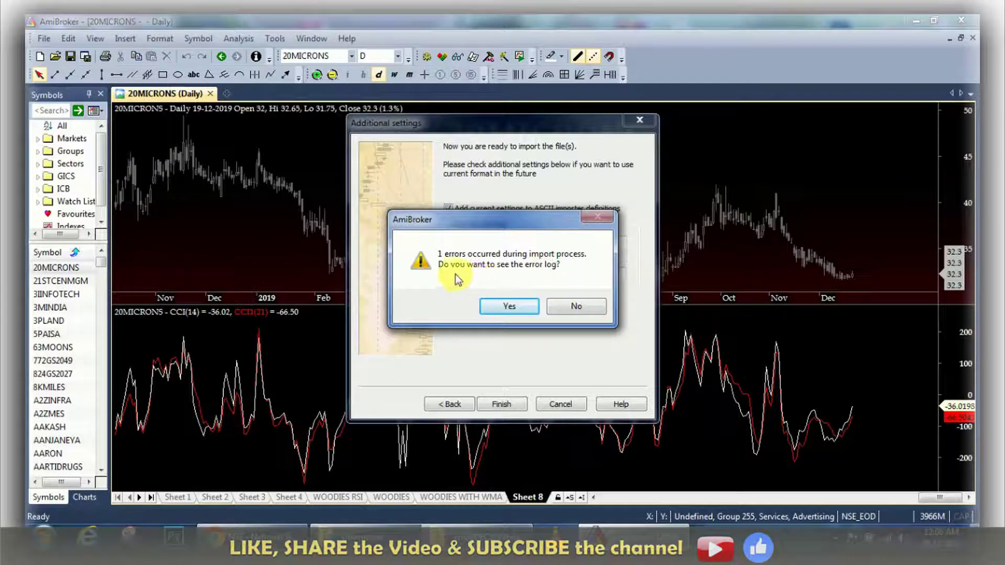
{"action": "left_click", "coordinate": [571, 309]}
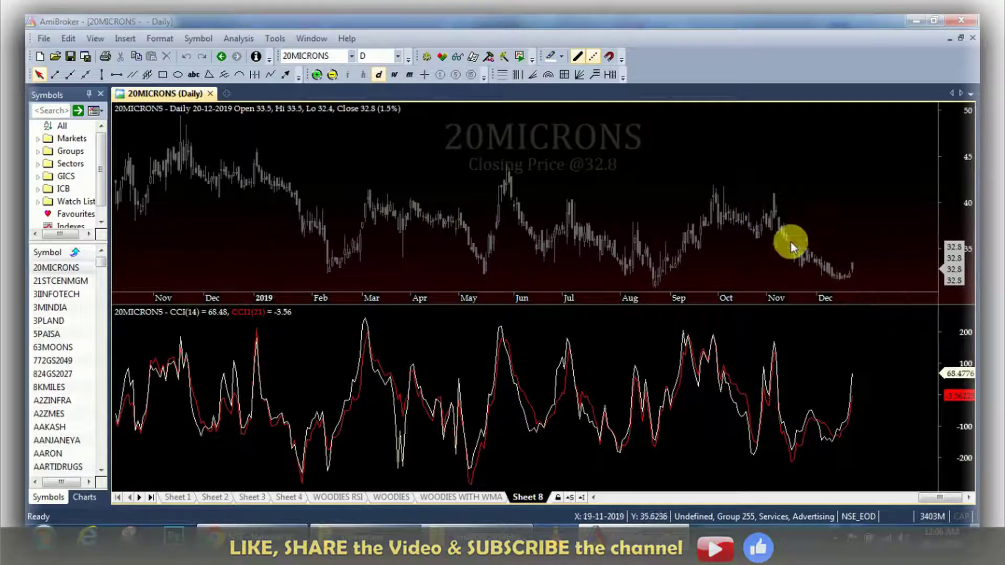
Step: Enlarge the 20MICRONS price pane over the CCI pane and check the 20-12-2019 bar: close 32.8, CCI 68.48
{"action": "left_click", "coordinate": [199, 126]}
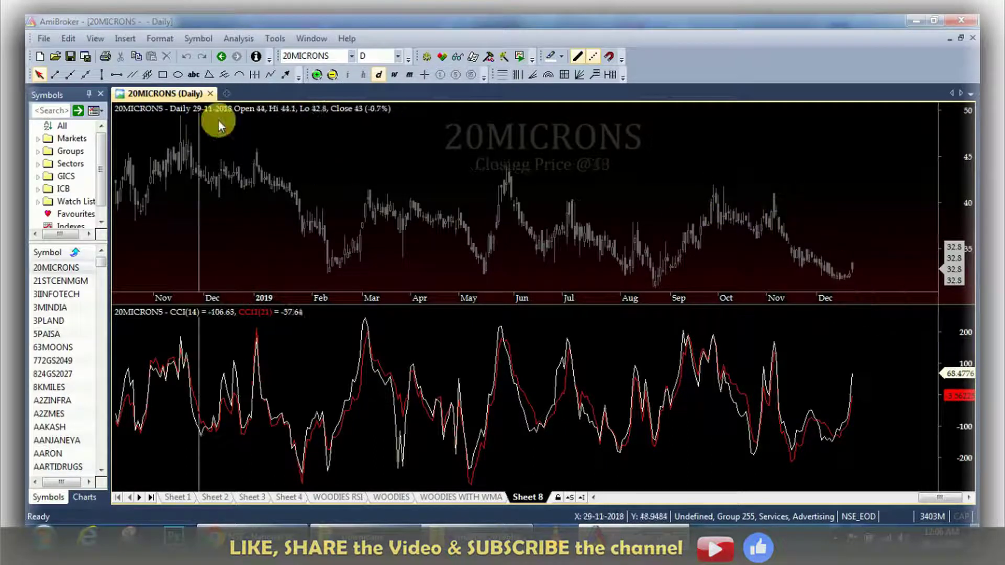
{"action": "left_click", "coordinate": [888, 189]}
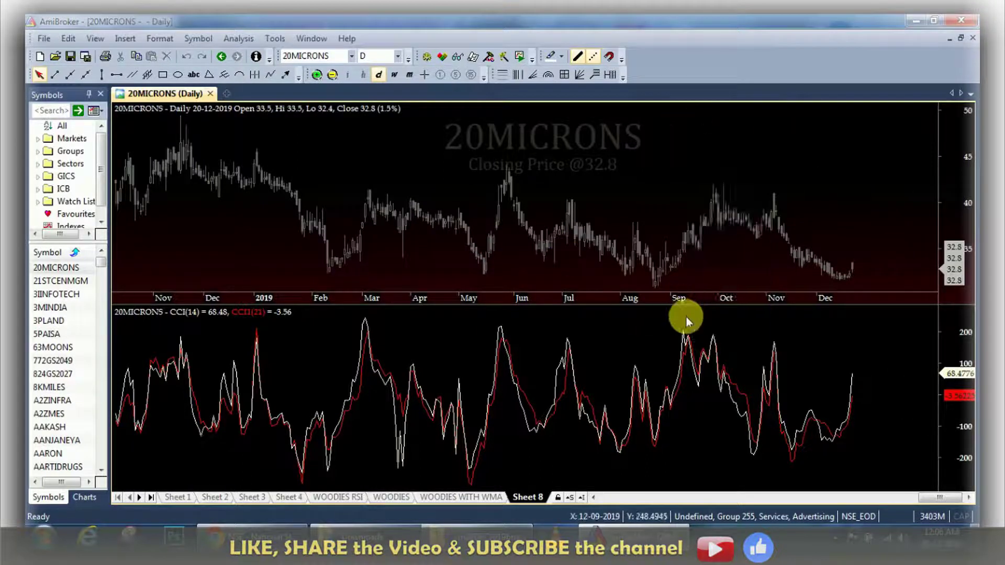
{"action": "left_click_drag", "start_coordinate": [688, 305], "coordinate": [690, 328]}
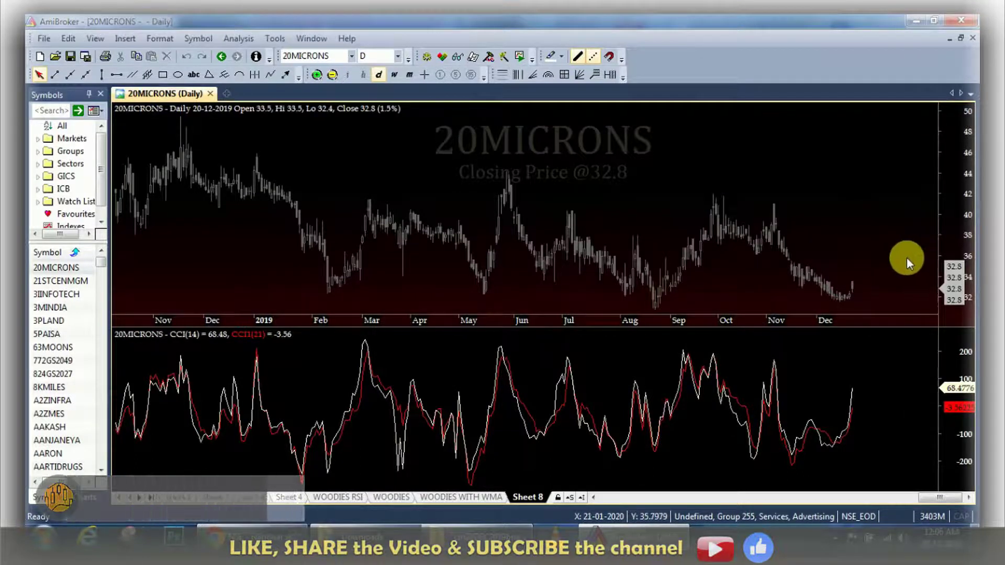
{"action": "mouse_move", "coordinate": [907, 257]}
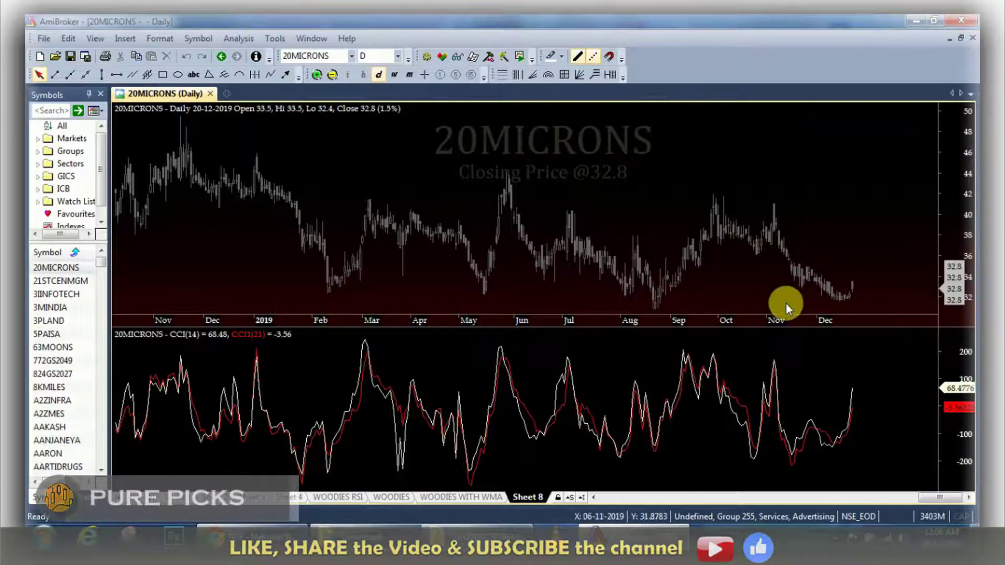
{"action": "mouse_move", "coordinate": [860, 245]}
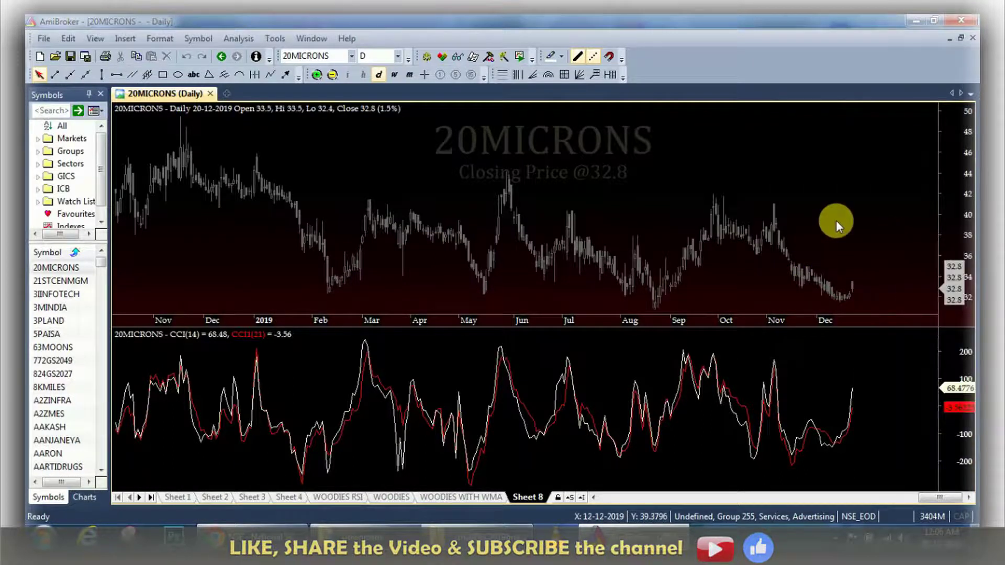
{"action": "mouse_move", "coordinate": [837, 222]}
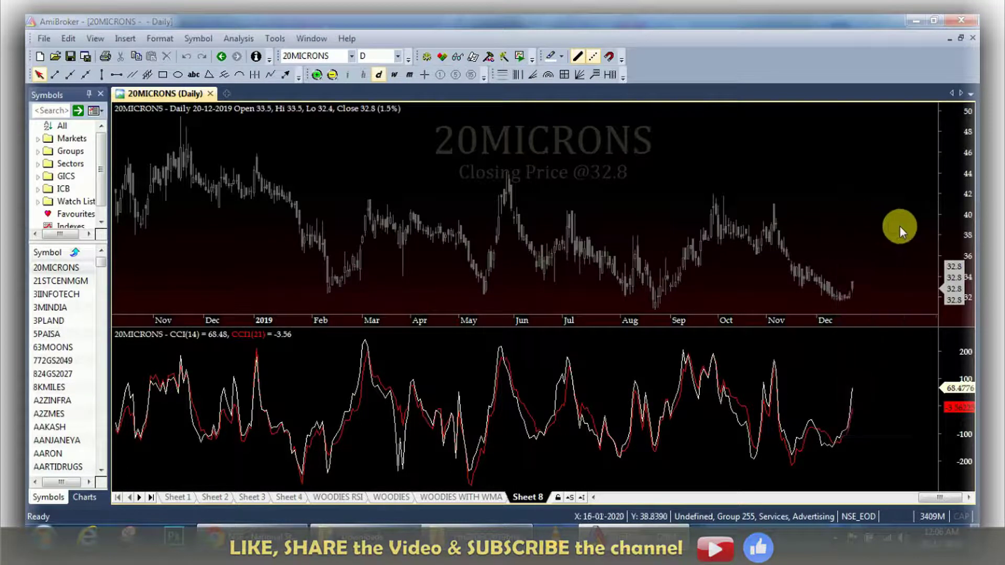
{"action": "mouse_move", "coordinate": [900, 228]}
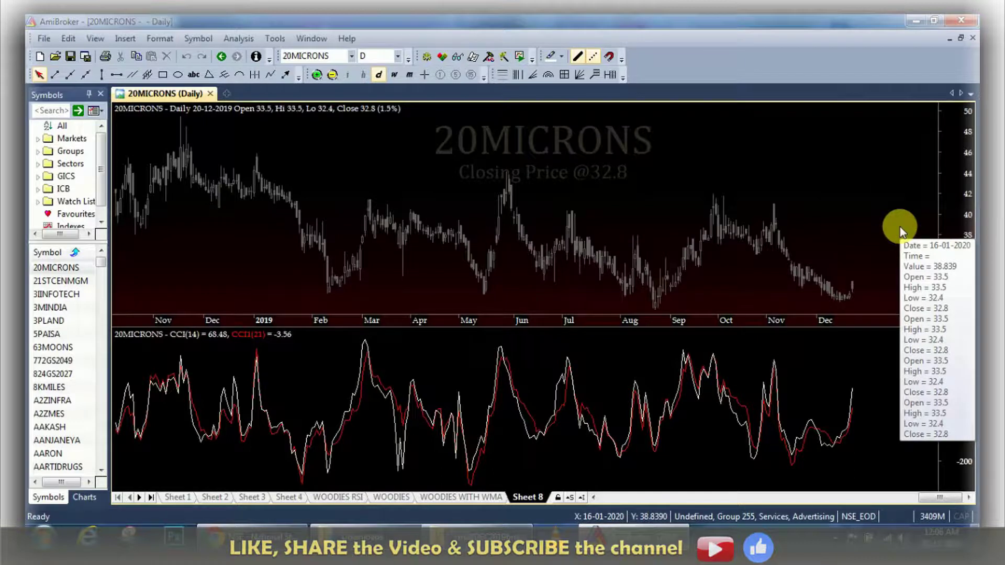